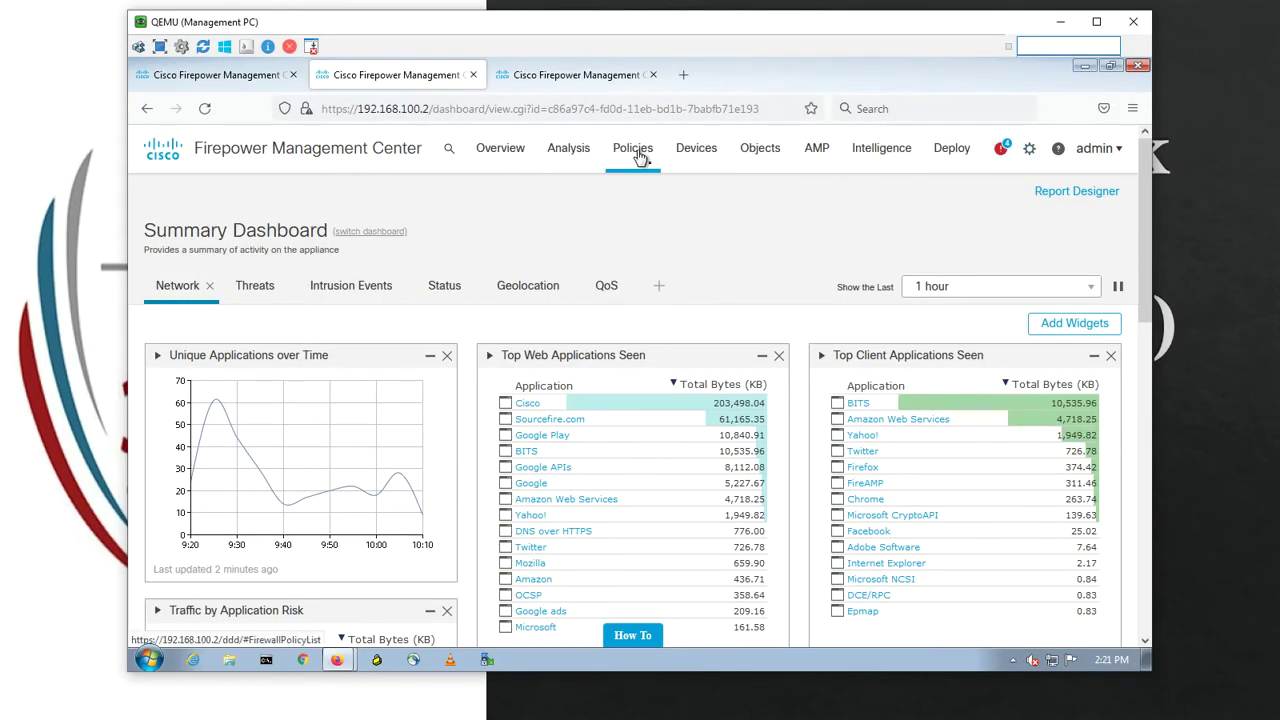
- Open Test-Miaari-Policy from the Access Control policy list in the policy editor
{"action": "mouse_move", "coordinate": [640, 158]}
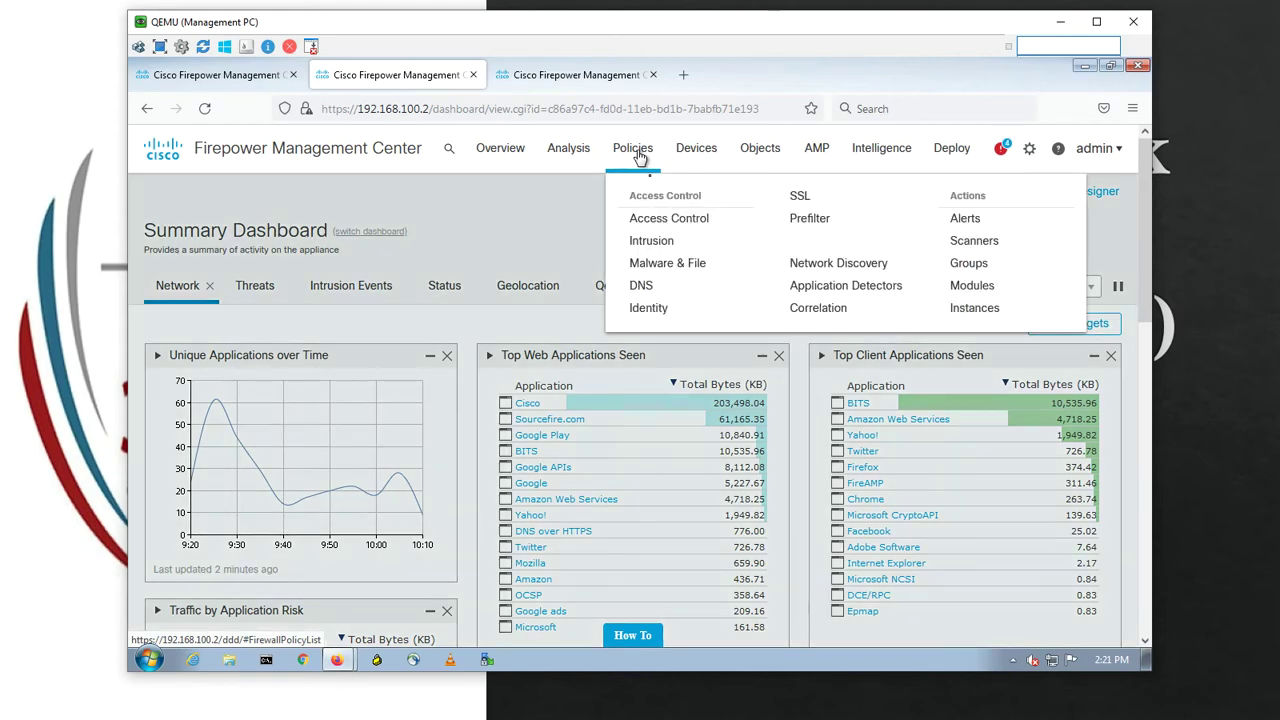
{"action": "left_click", "coordinate": [638, 220]}
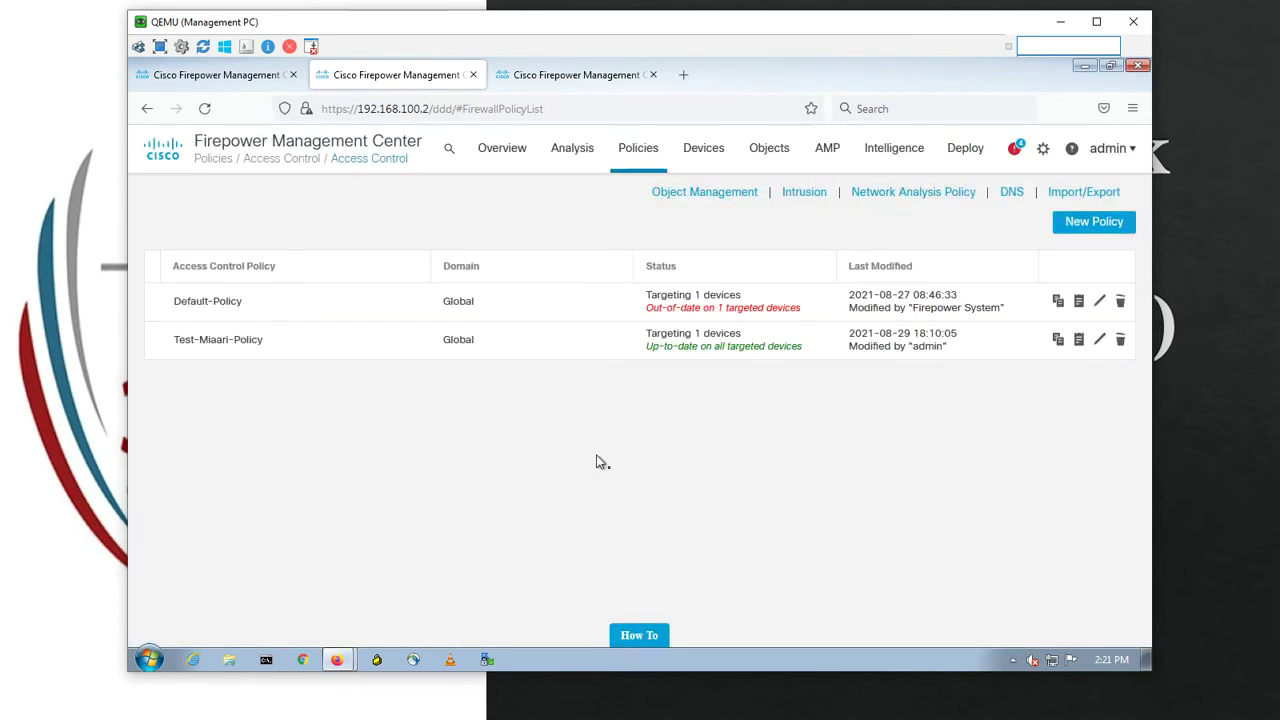
{"action": "left_click", "coordinate": [1101, 340]}
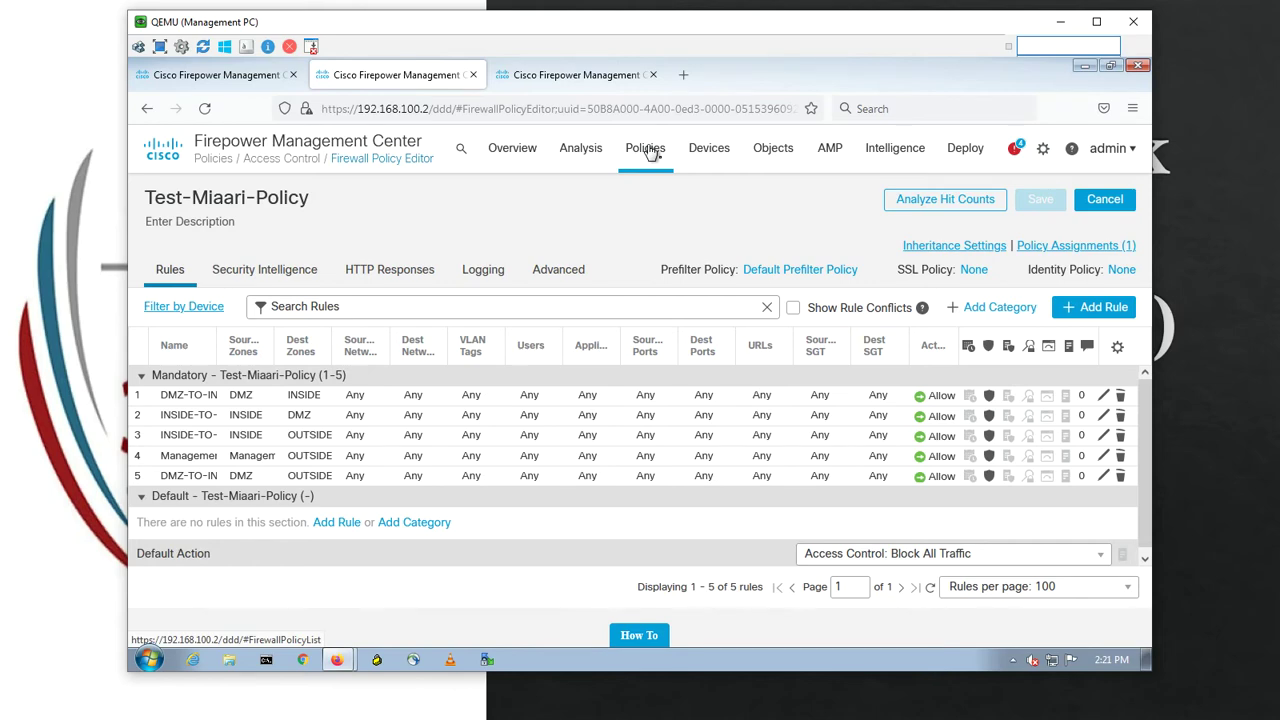
{"action": "mouse_move", "coordinate": [648, 150]}
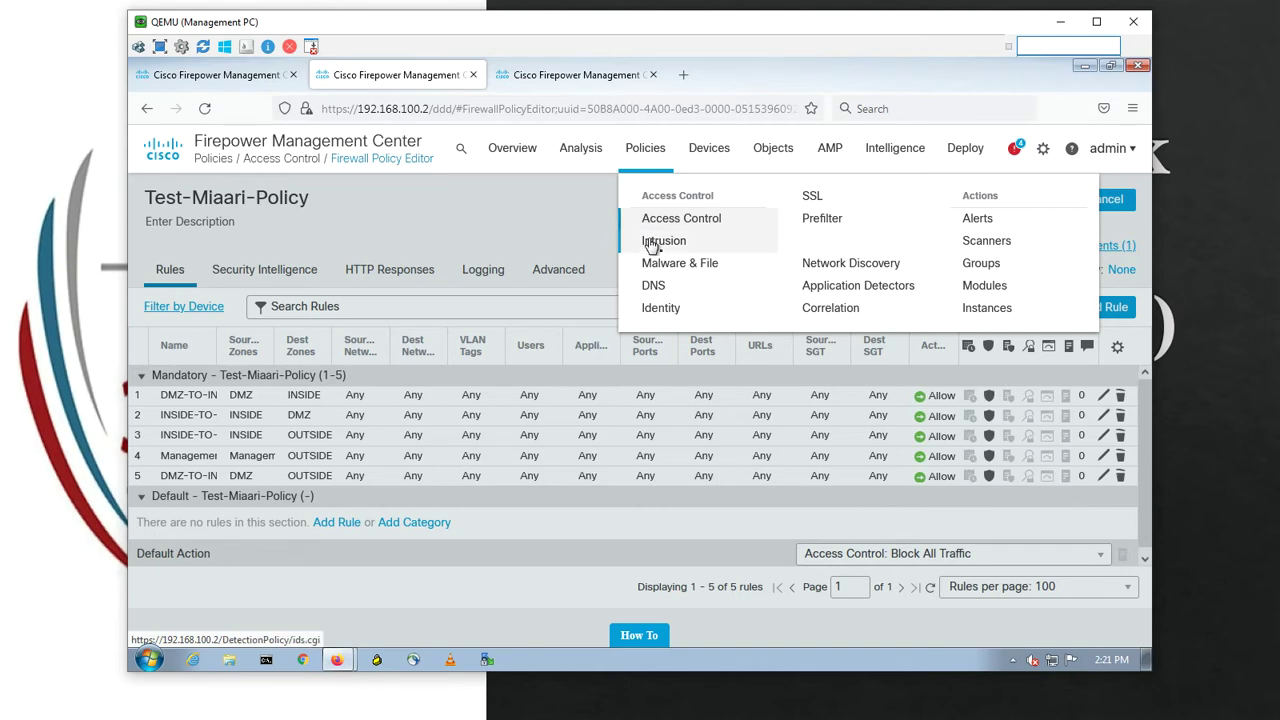
- Edit Miaari-IPS-Policy from the Intrusion list and scroll its Policy Information page
{"action": "left_click", "coordinate": [651, 244]}
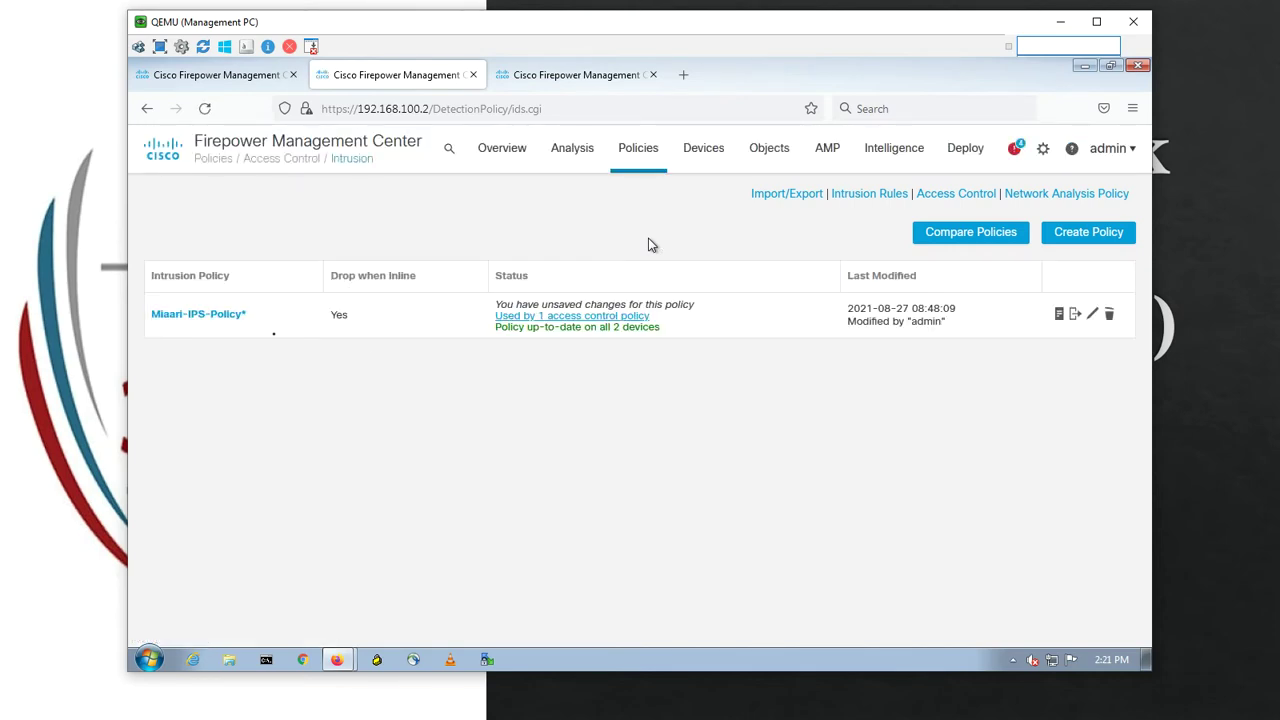
{"action": "left_click", "coordinate": [1093, 316]}
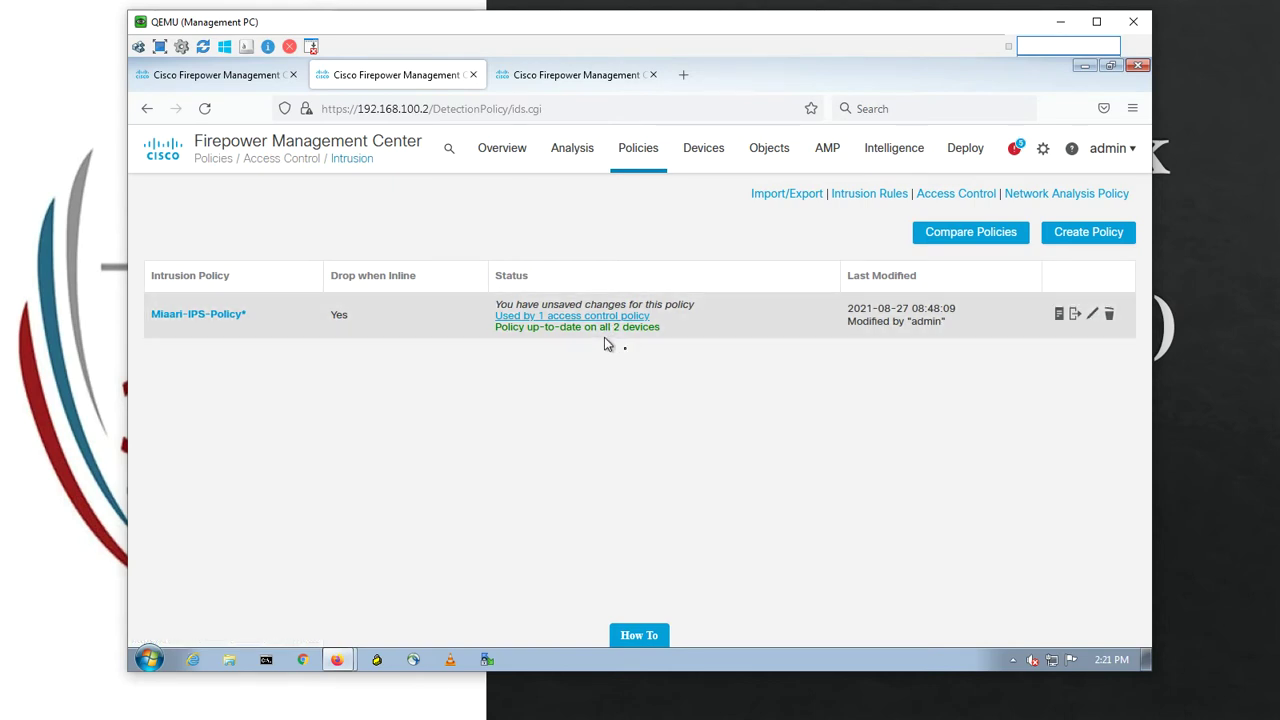
{"action": "left_click", "coordinate": [1093, 316]}
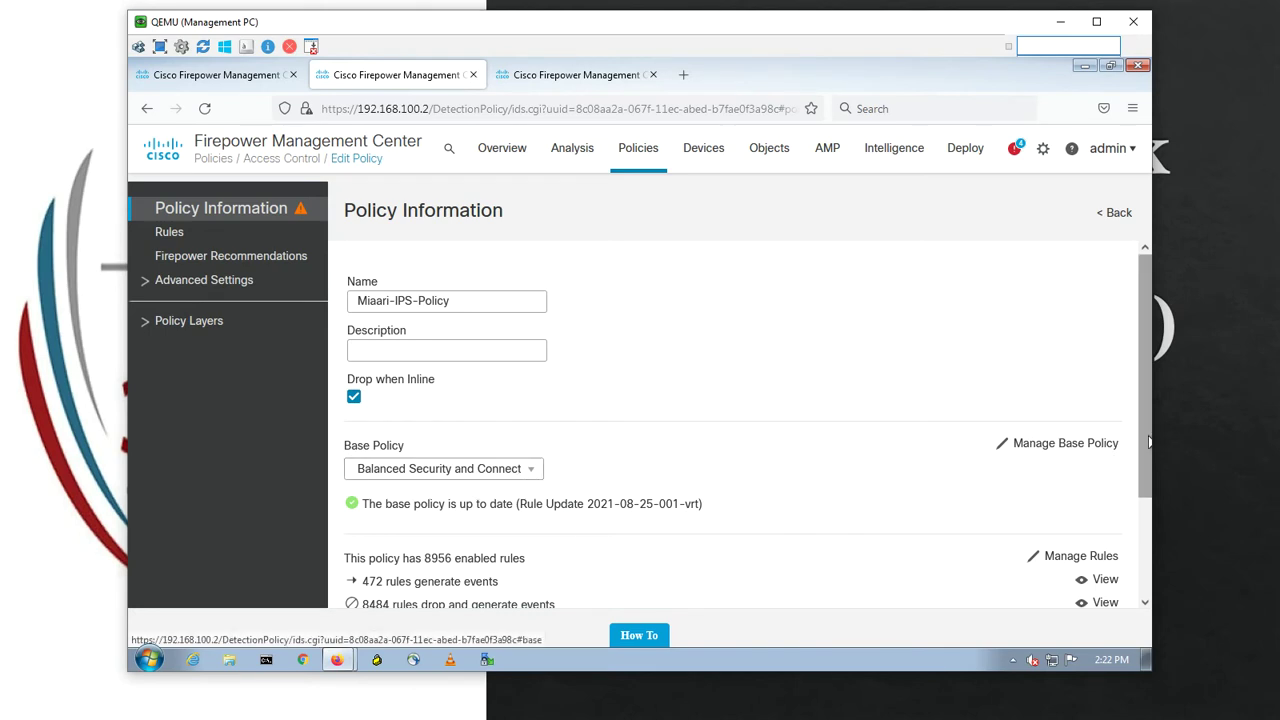
{"action": "left_click_drag", "start_coordinate": [1152, 430], "coordinate": [1153, 510]}
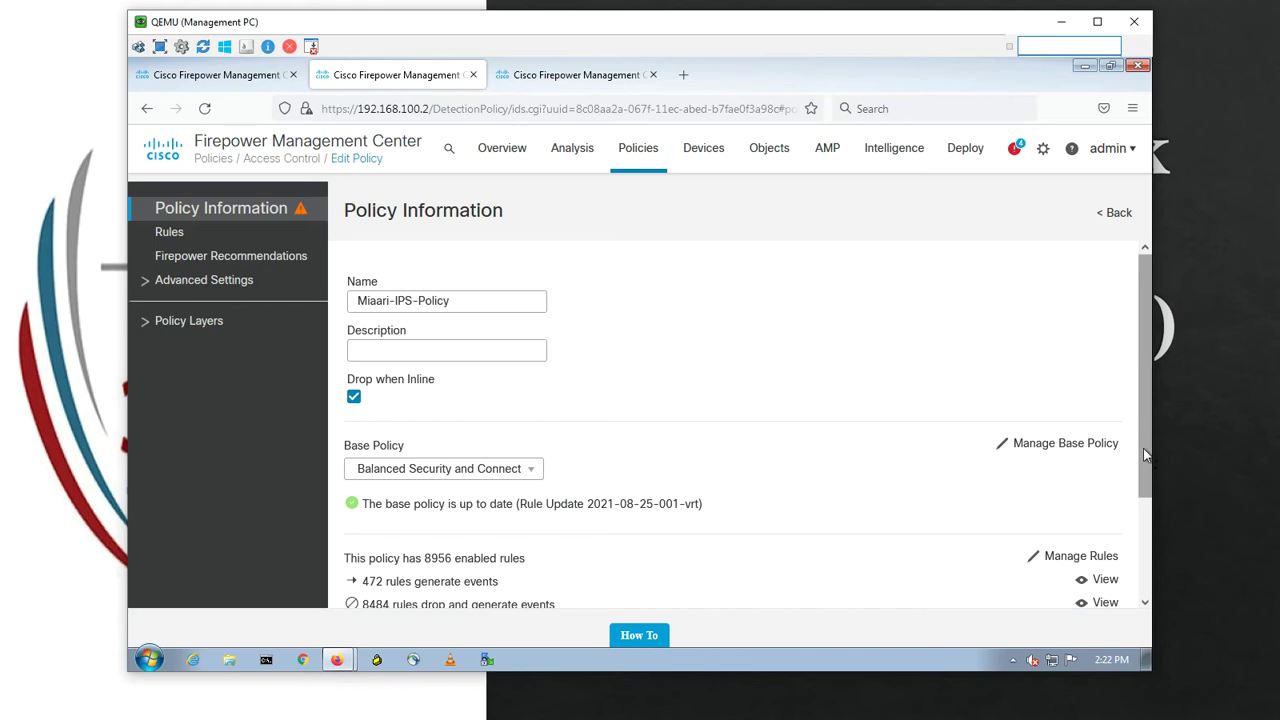
{"action": "scroll", "coordinate": [1143, 448], "scroll_direction": "down", "scroll_amount": 3}
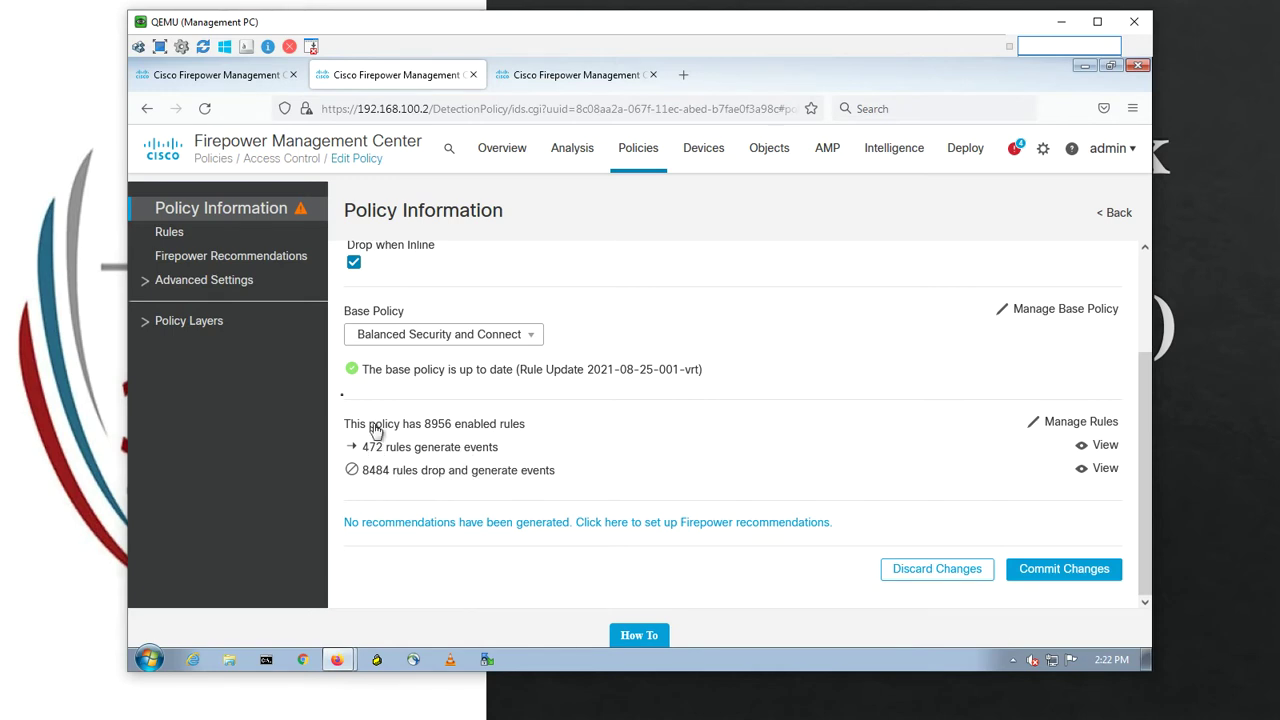
- Set the Firepower recommendation threshold to Medium under Advanced Settings and generate recommendations
{"action": "left_click", "coordinate": [262, 261]}
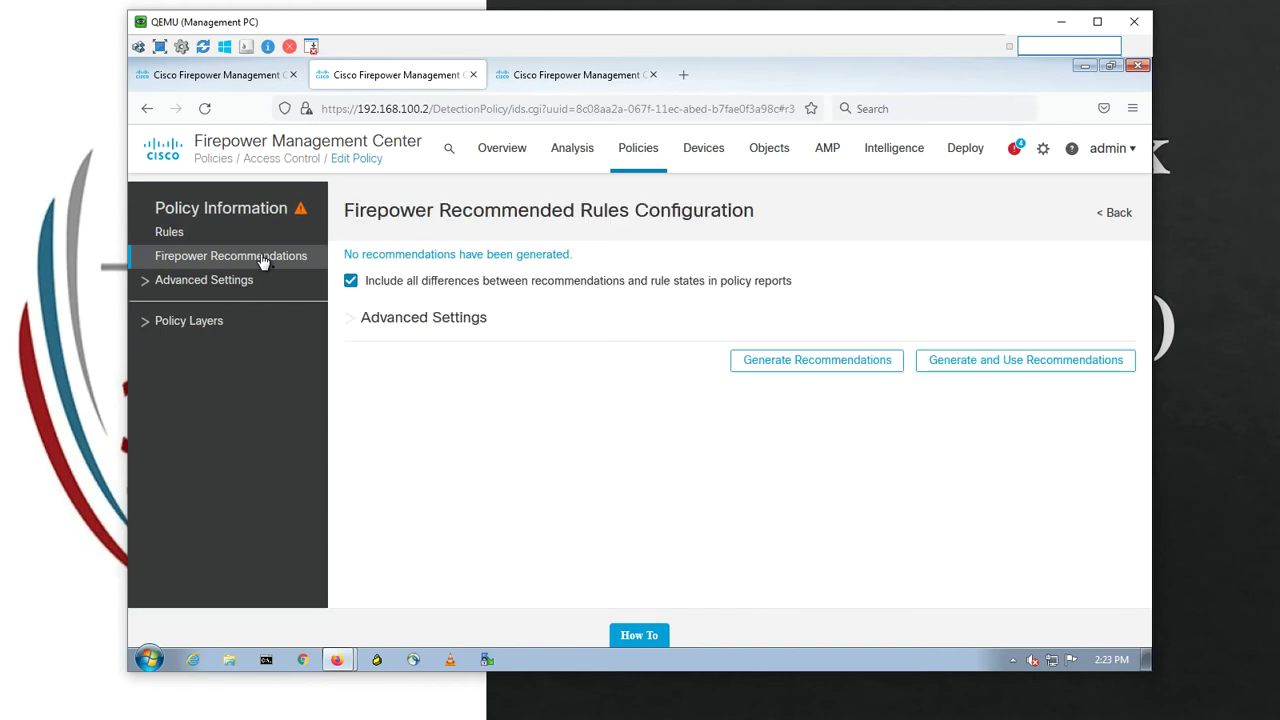
{"action": "left_click", "coordinate": [351, 282]}
{"action": "left_click", "coordinate": [353, 283]}
{"action": "left_click", "coordinate": [353, 327]}
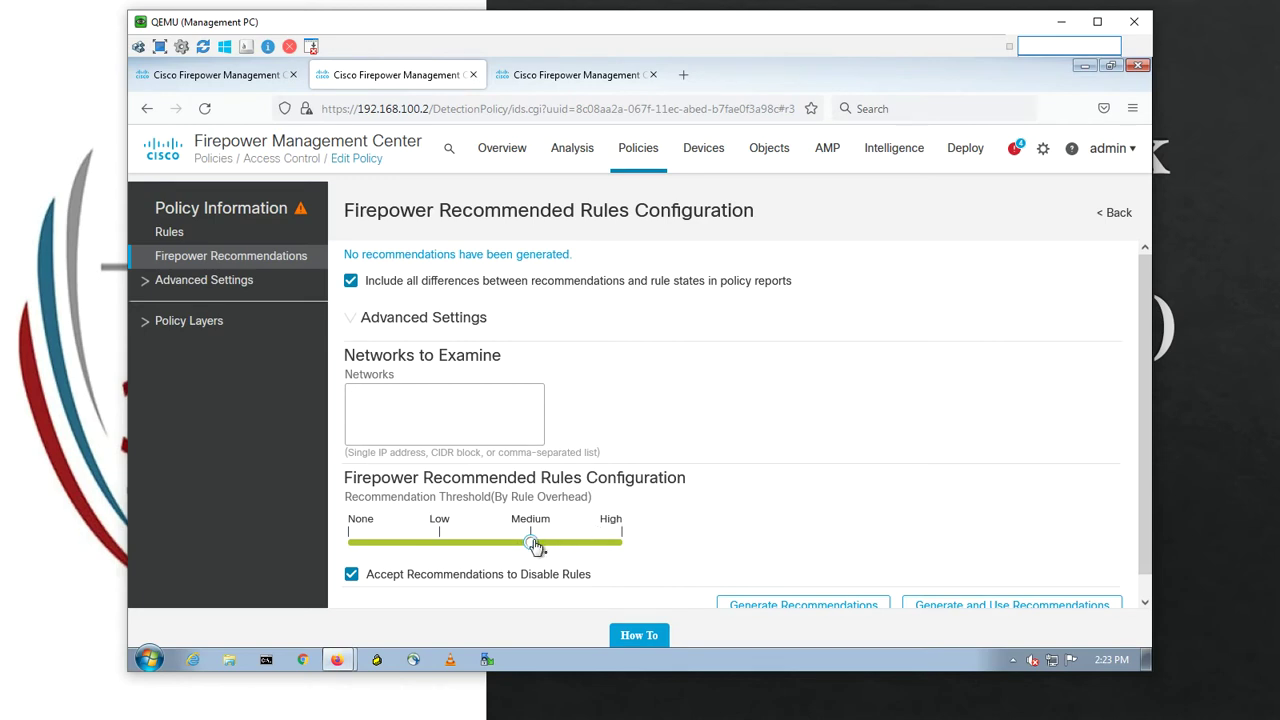
{"action": "mouse_move", "coordinate": [531, 542]}
{"action": "left_mouse_down"}
{"action": "mouse_move", "coordinate": [441, 543]}
{"action": "mouse_move", "coordinate": [648, 538]}
{"action": "mouse_move", "coordinate": [509, 546]}
{"action": "mouse_move", "coordinate": [530, 543]}
{"action": "left_mouse_up"}
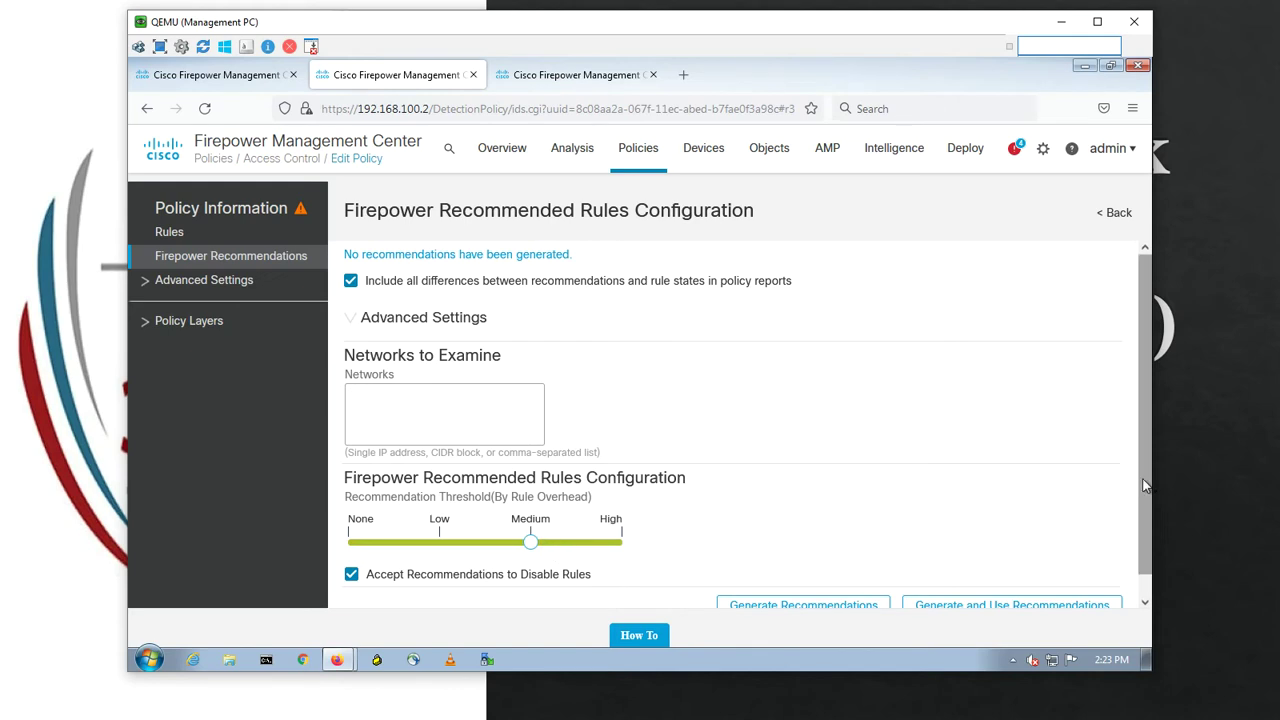
{"action": "scroll", "coordinate": [1132, 560], "scroll_direction": "down", "scroll_amount": 1}
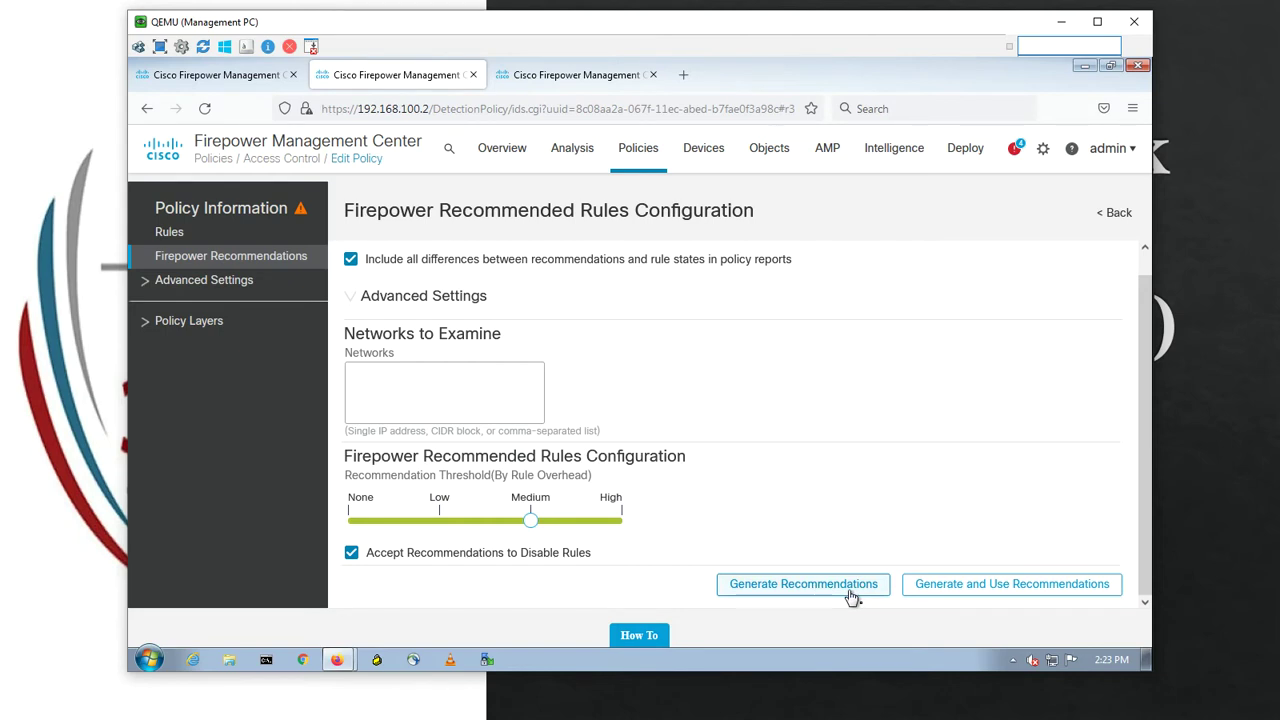
{"action": "left_click", "coordinate": [236, 213]}
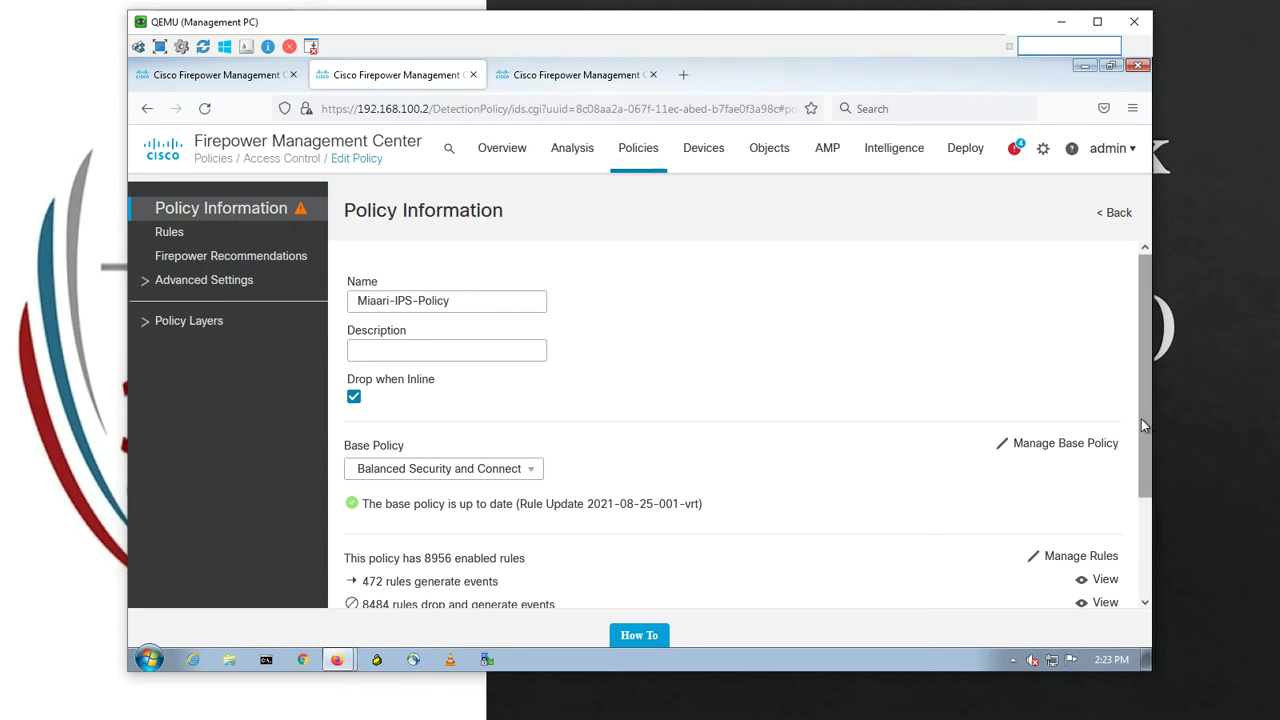
- Commit the Miaari-IPS-Policy changes without a description
{"action": "left_click_drag", "start_coordinate": [1143, 425], "coordinate": [1143, 522]}
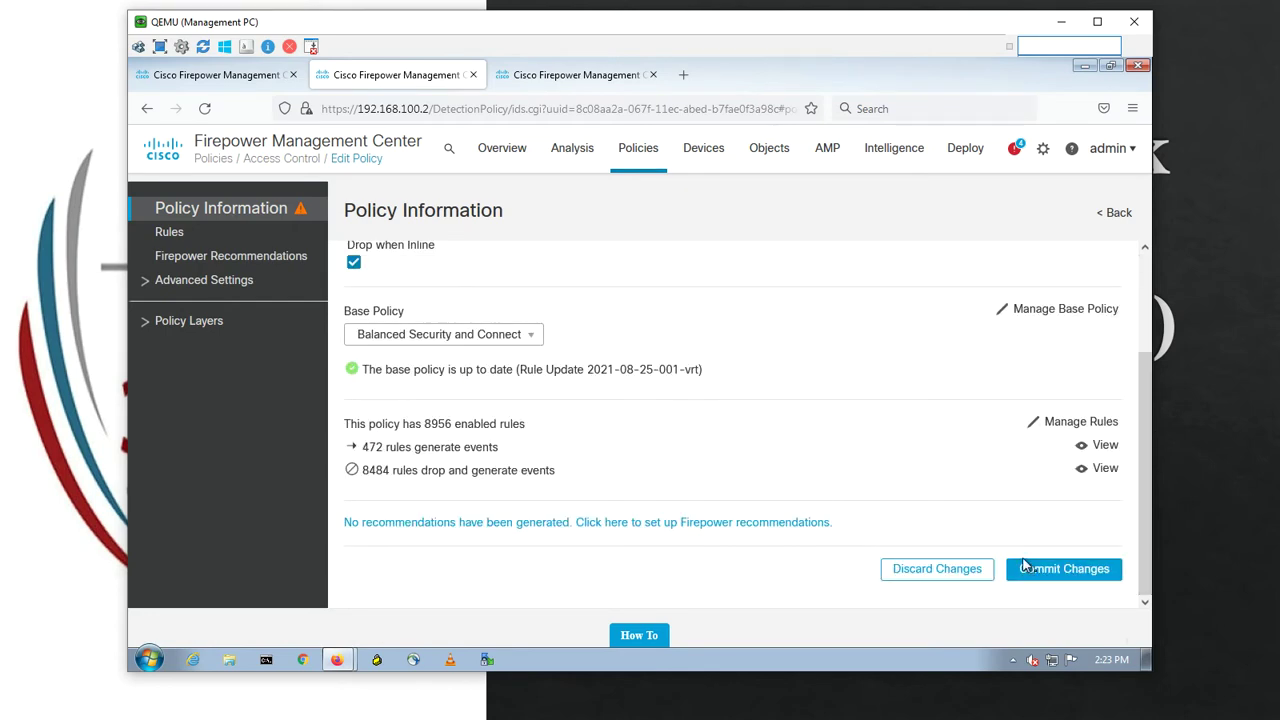
{"action": "left_click", "coordinate": [1026, 569]}
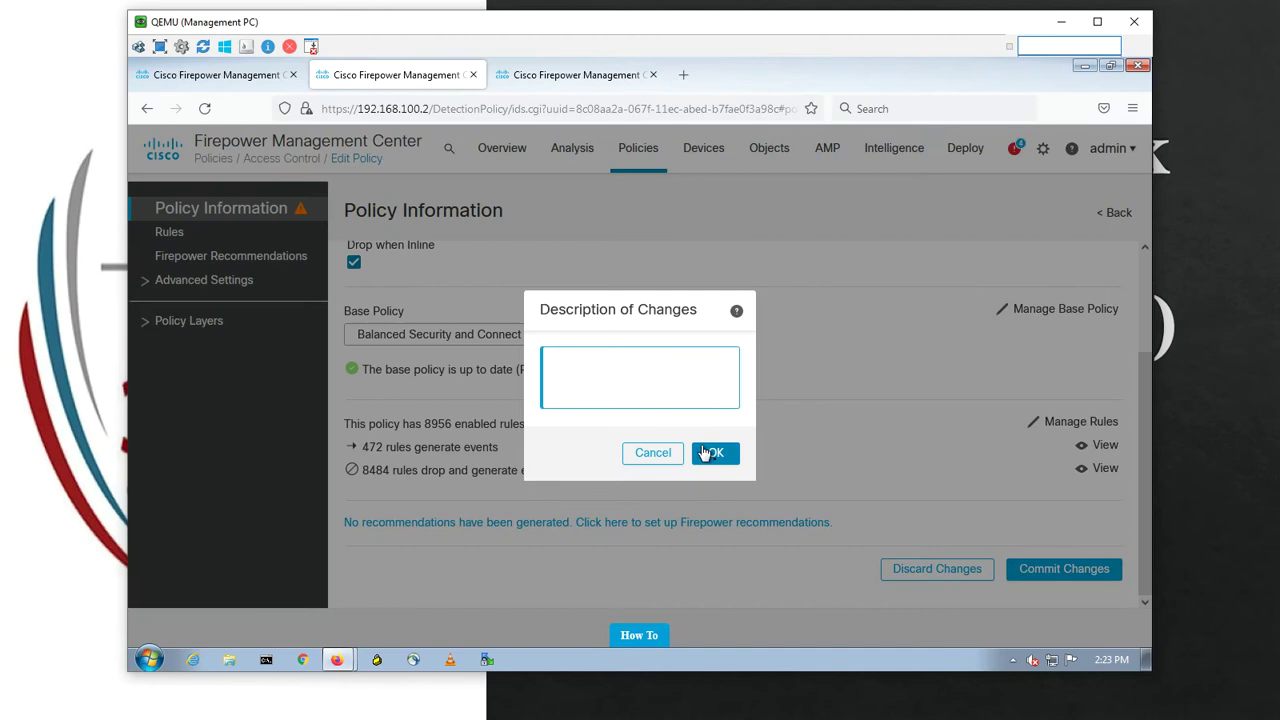
{"action": "left_click", "coordinate": [705, 455]}
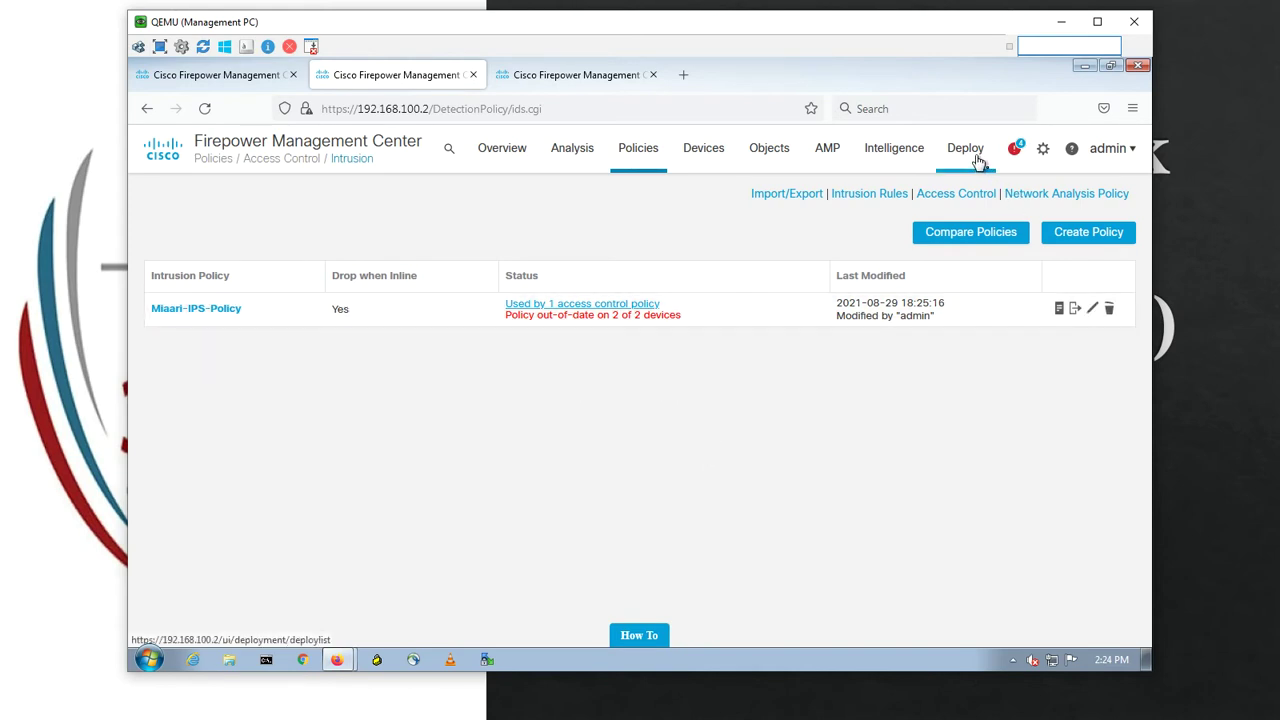
- Deploy the updated policy to the HQ-HA device only and confirm the deployment
{"action": "mouse_move", "coordinate": [978, 162]}
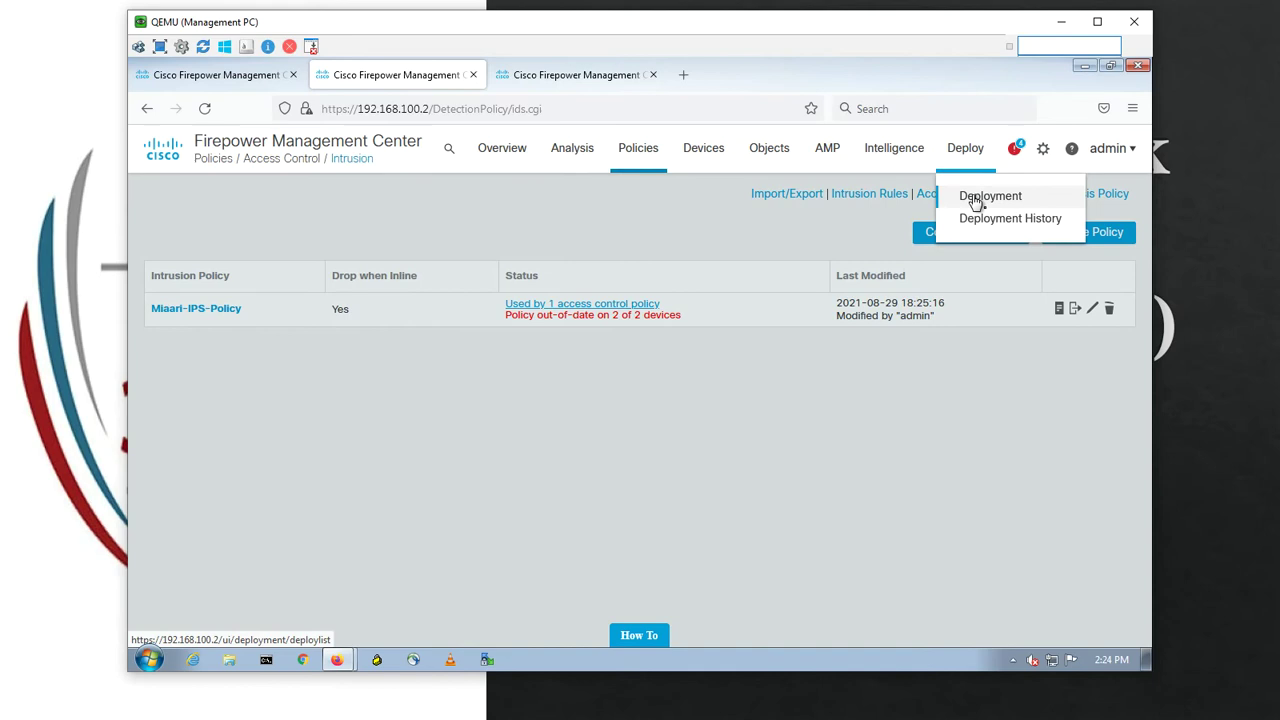
{"action": "left_click", "coordinate": [972, 198]}
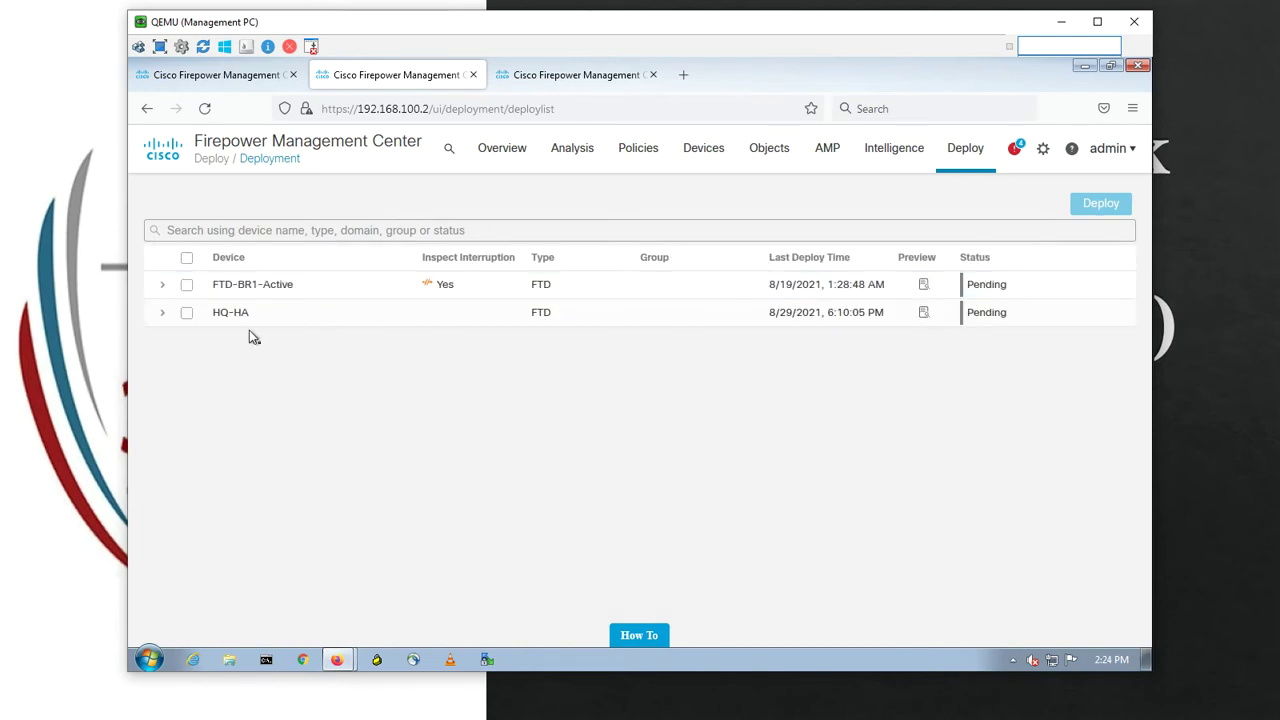
{"action": "left_click", "coordinate": [185, 316]}
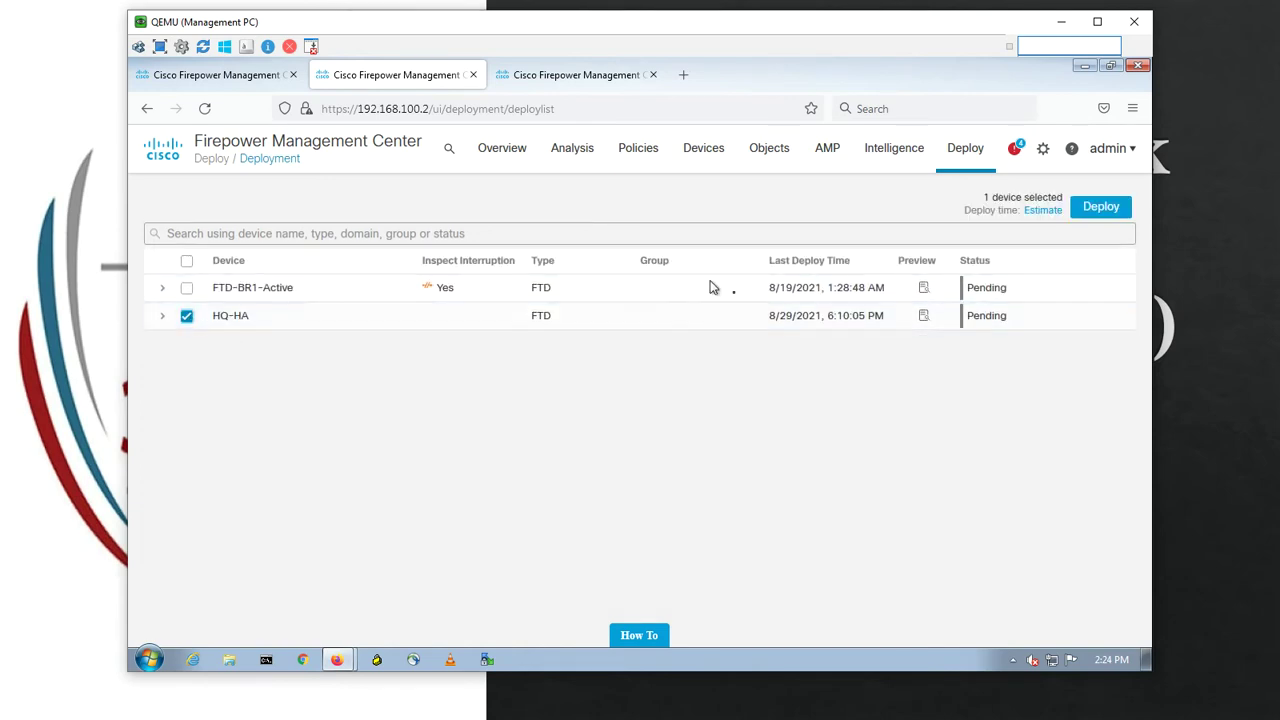
{"action": "left_click", "coordinate": [1099, 207]}
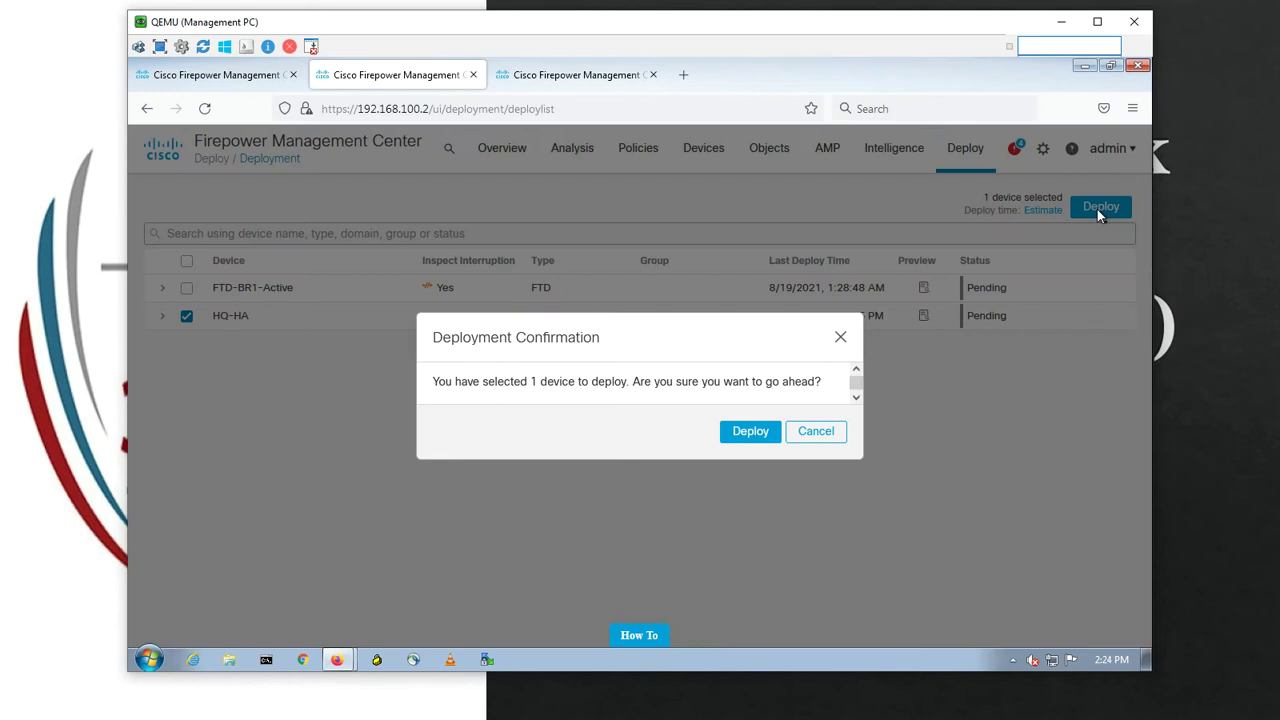
{"action": "left_click", "coordinate": [749, 441]}
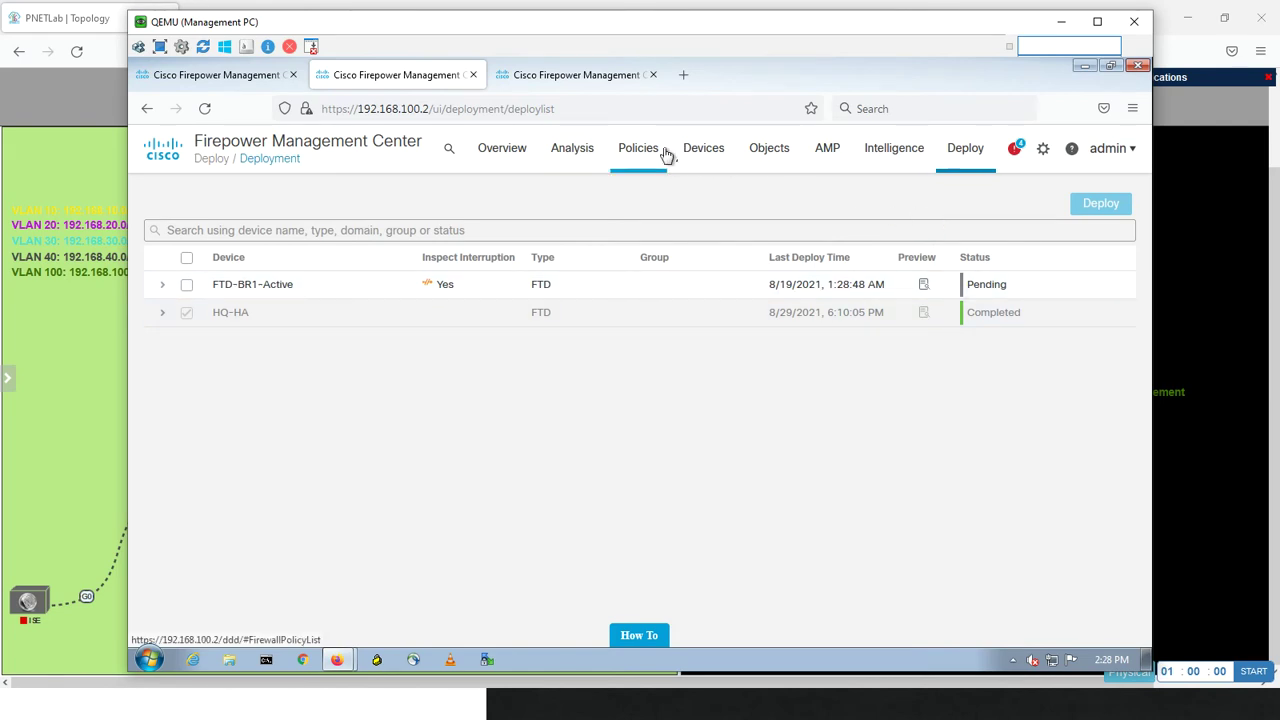
- Return to the Intrusion Policy list and open Miaari-IPS-Policy for editing again
{"action": "mouse_move", "coordinate": [650, 155]}
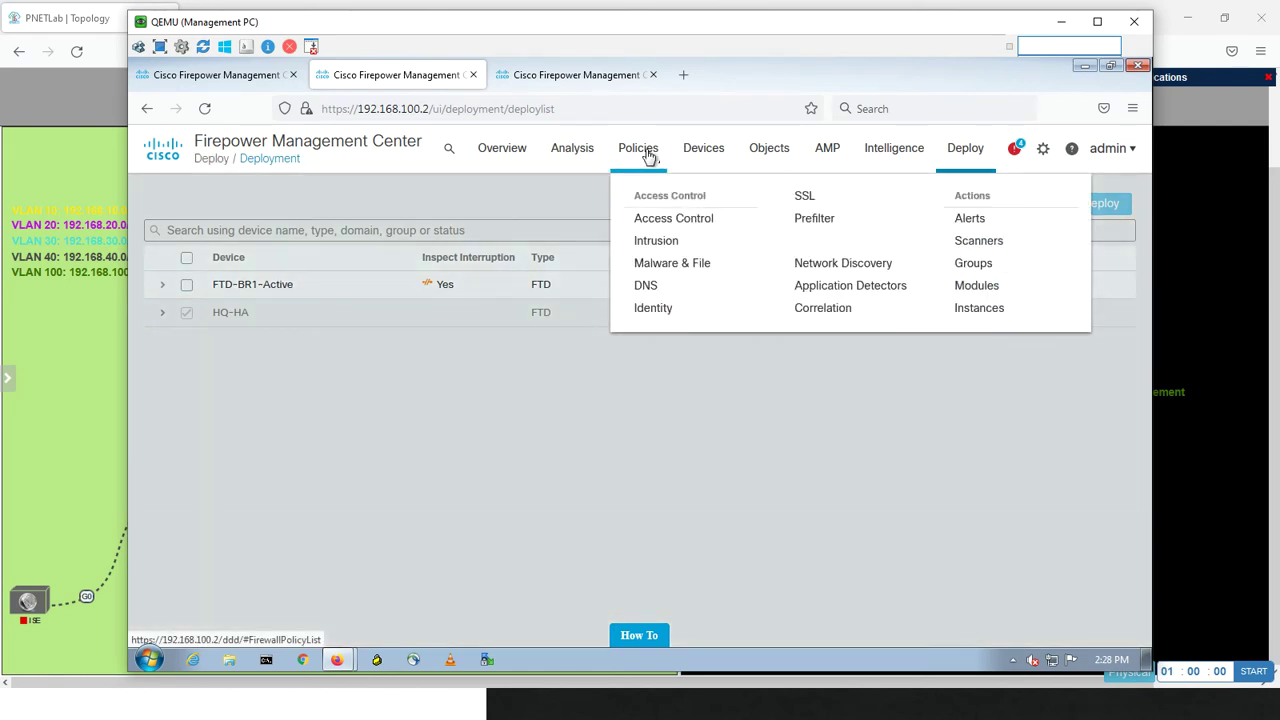
{"action": "left_click", "coordinate": [655, 242]}
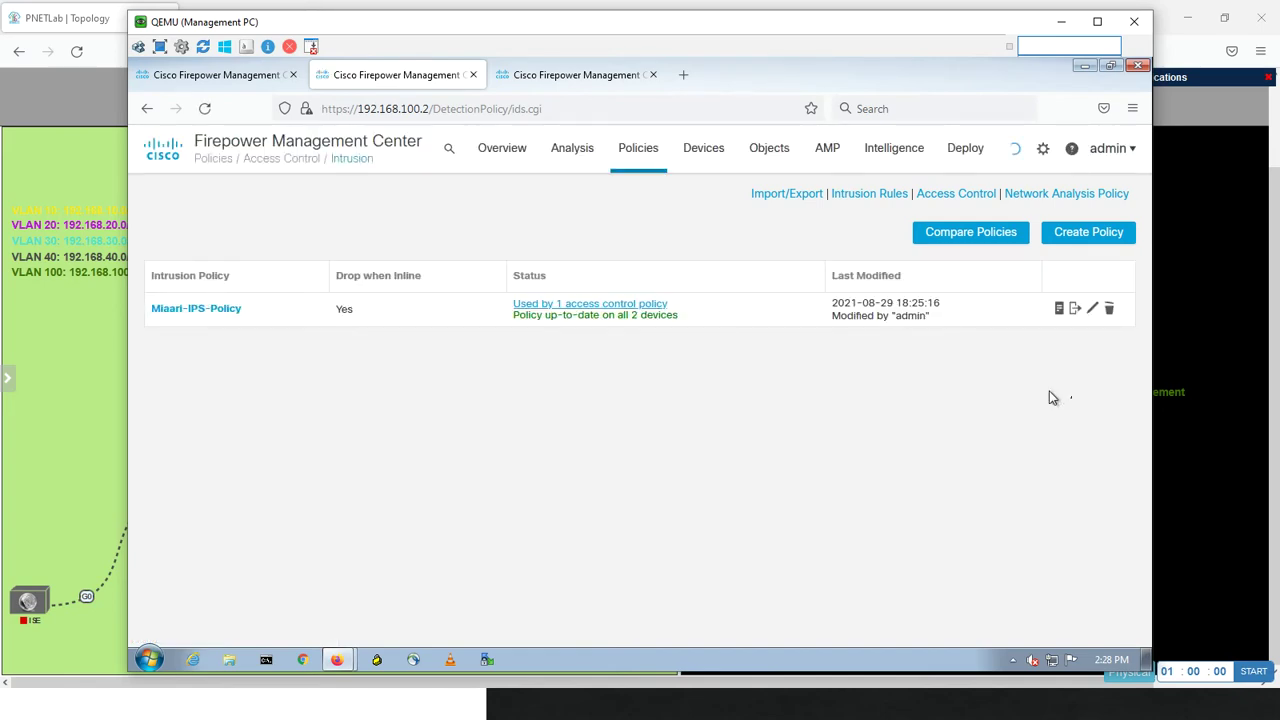
{"action": "left_click", "coordinate": [1092, 313]}
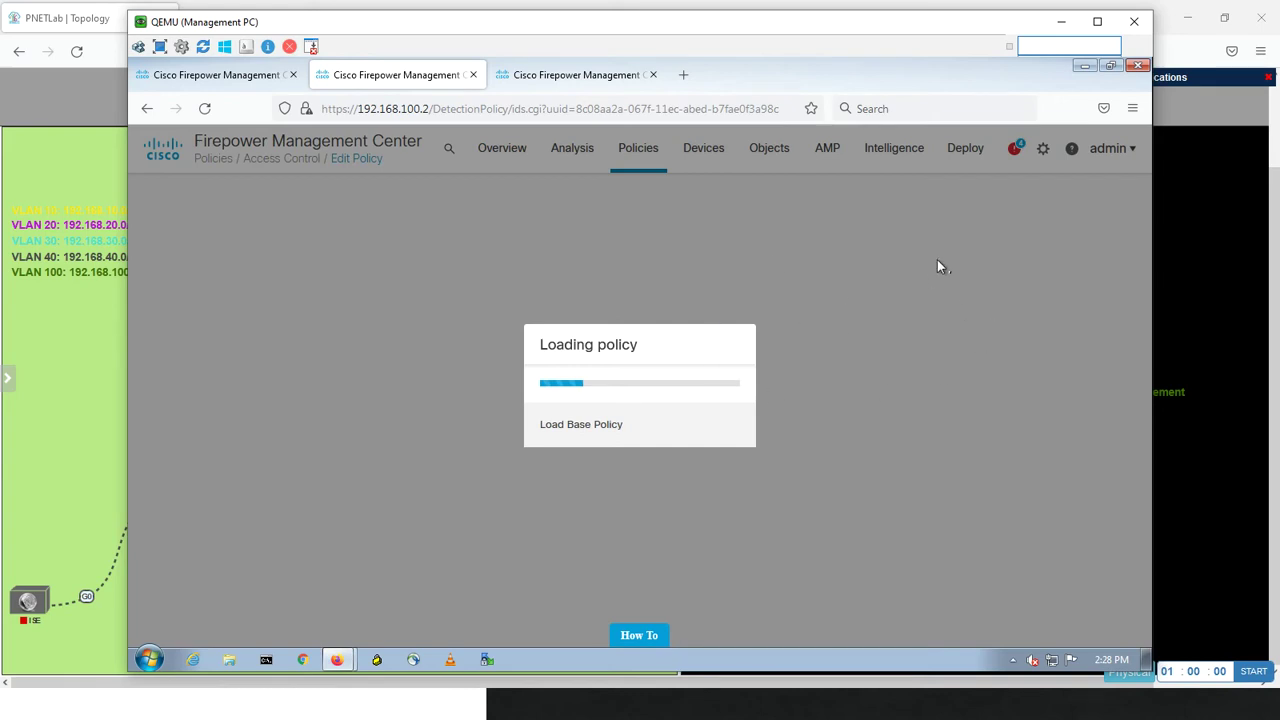
- Switch to the Kali hacker VM and unlock it with the root password
{"action": "key", "text": "alt+Tab"}
{"action": "key", "text": "alt+Tab"}
{"action": "key", "text": "alt+Tab"}
{"action": "key", "text": "alt+Tab"}
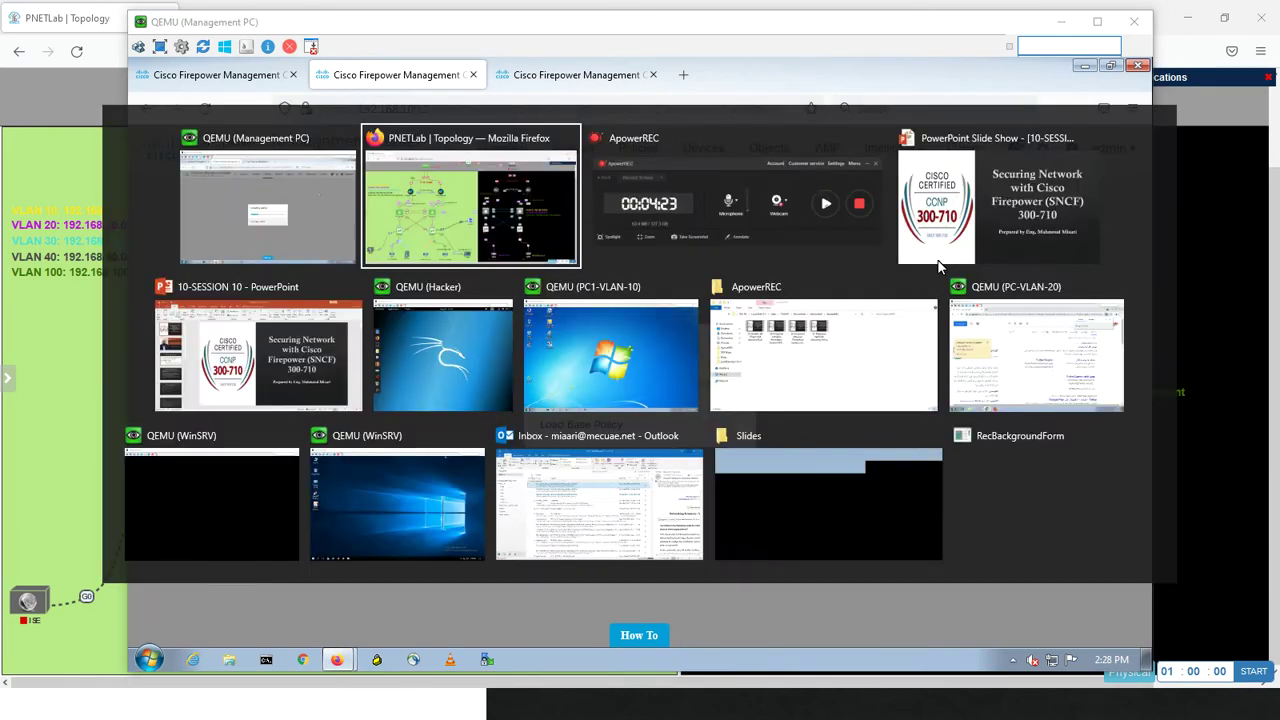
{"action": "key", "text": "alt+Tab"}
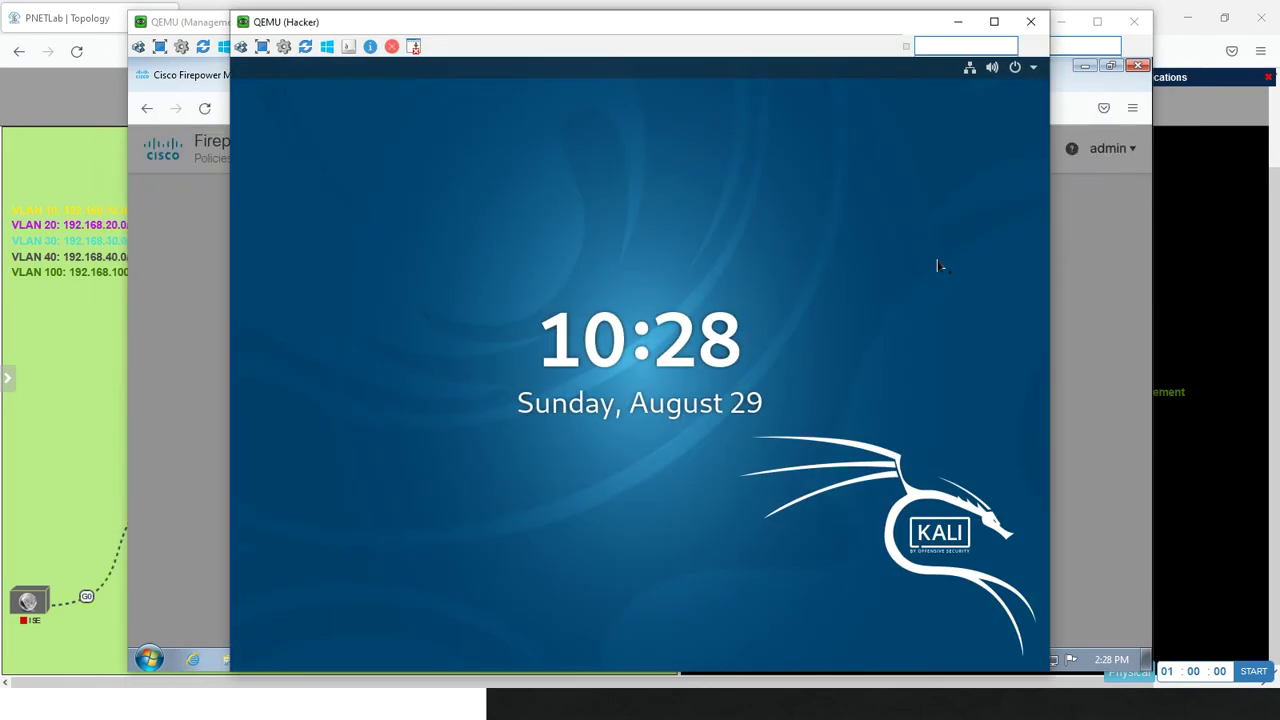
{"action": "key", "text": "Return"}
{"action": "type", "text": "toor"}
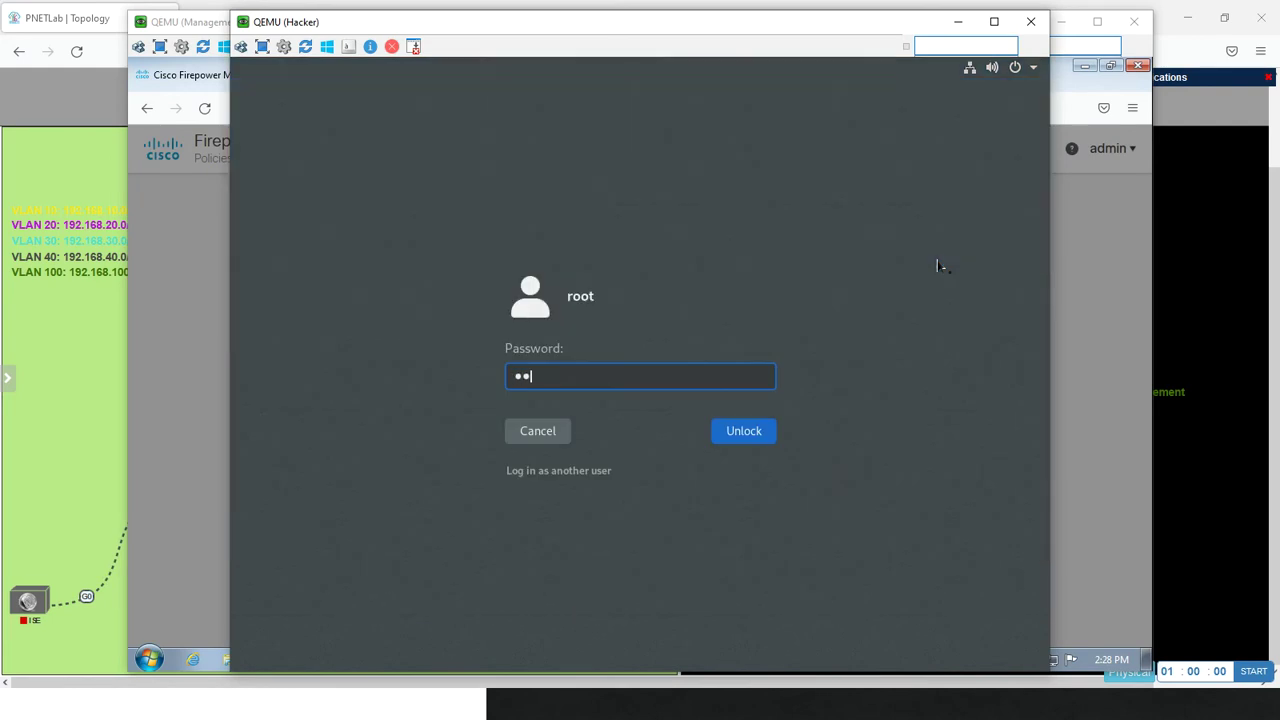
{"action": "key", "text": "Return"}
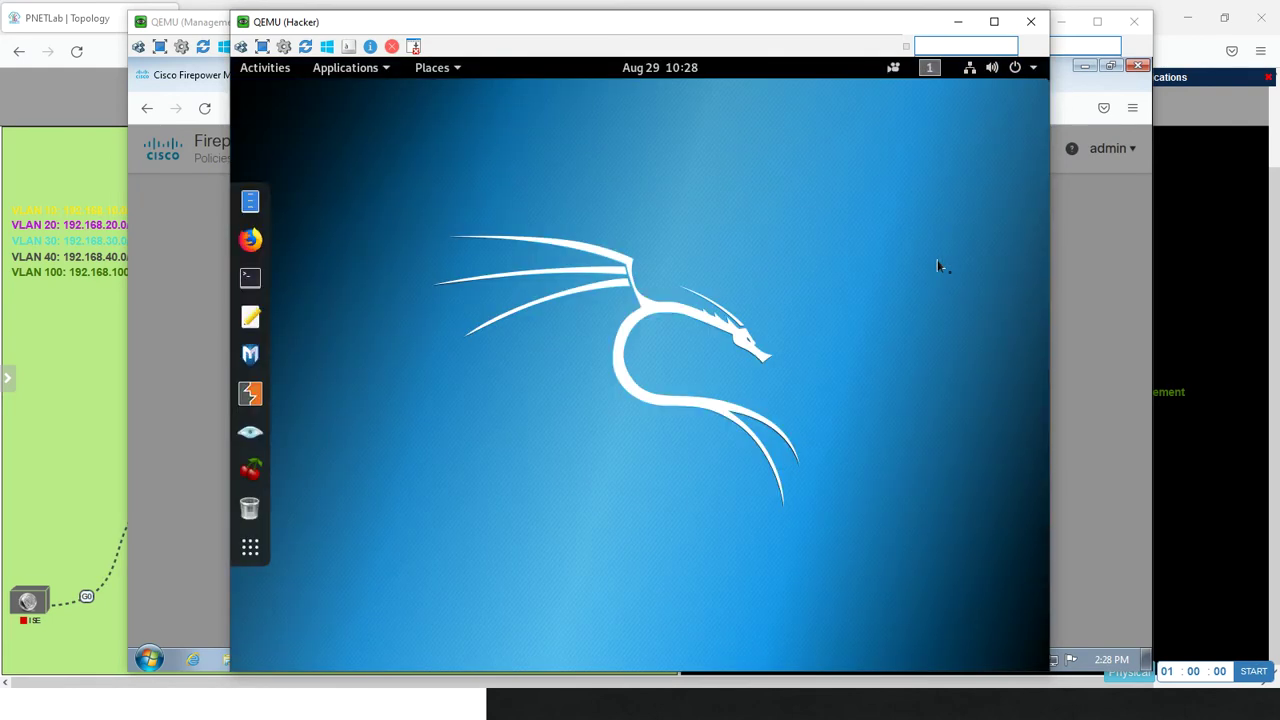
- Open a terminal and launch the Metasploit console with msfconsole
{"action": "left_click", "coordinate": [250, 277]}
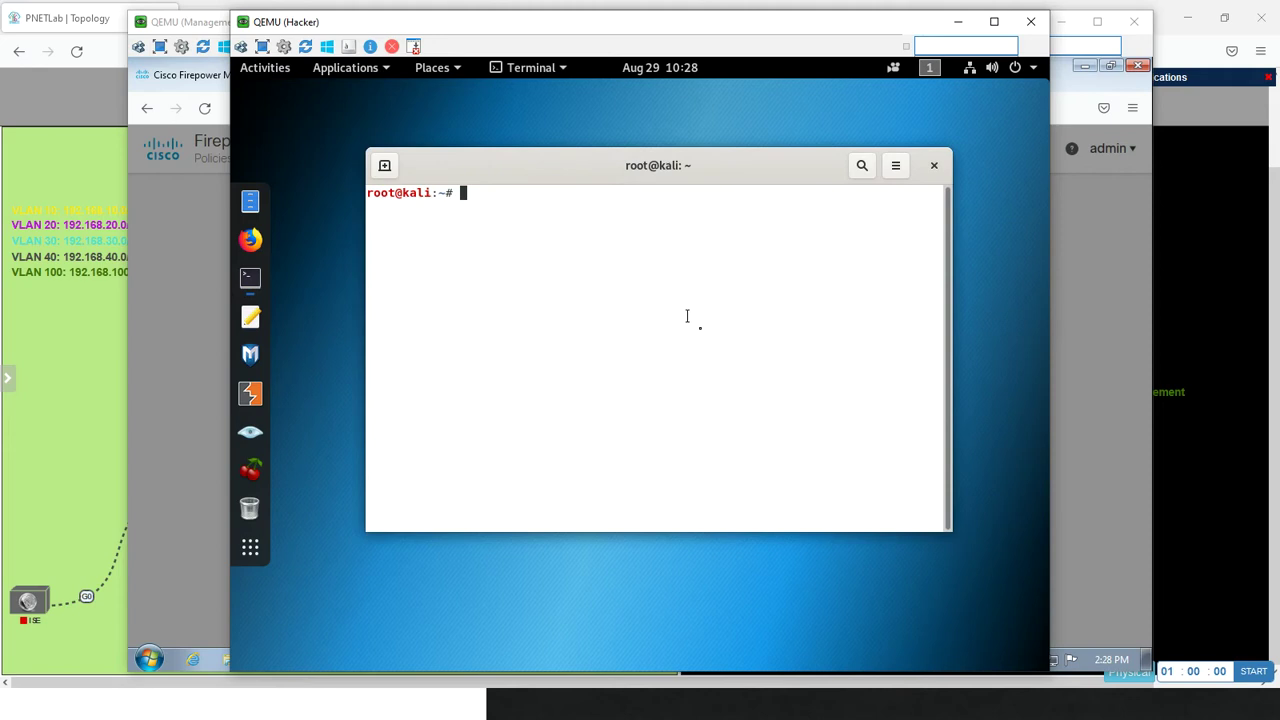
{"action": "type", "text": "msfconsole"}
{"action": "key", "text": "Return"}
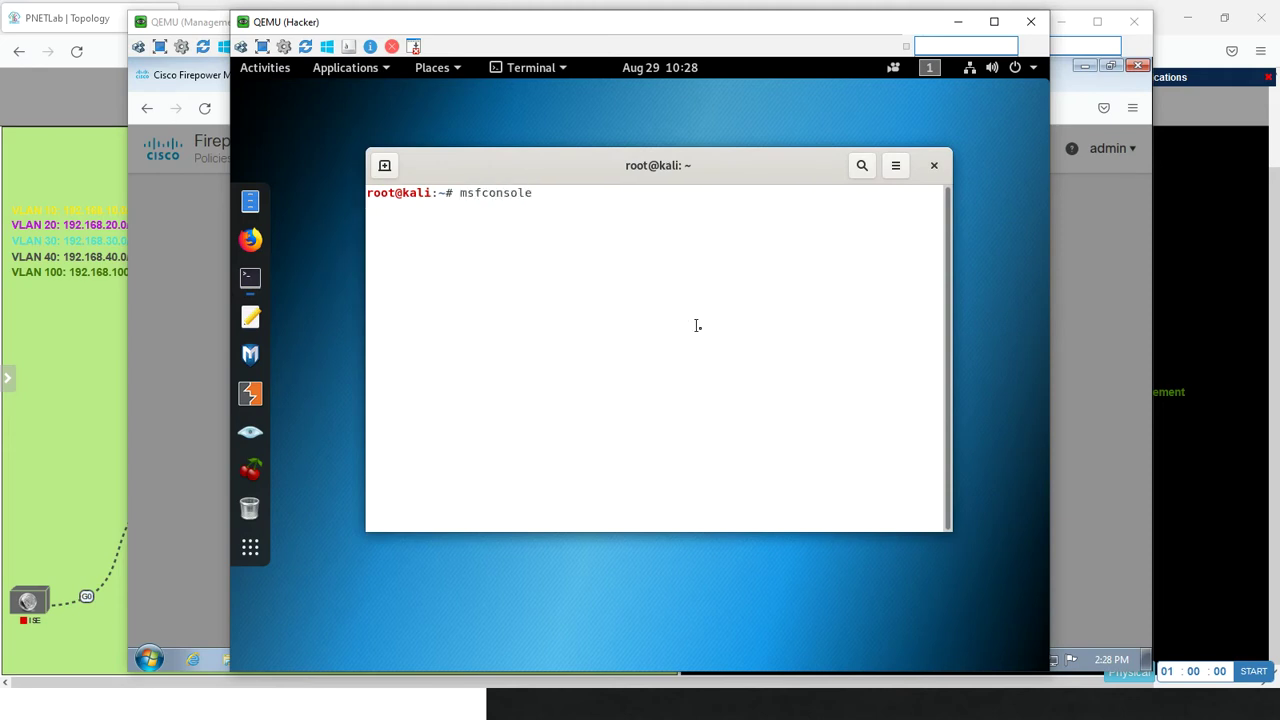
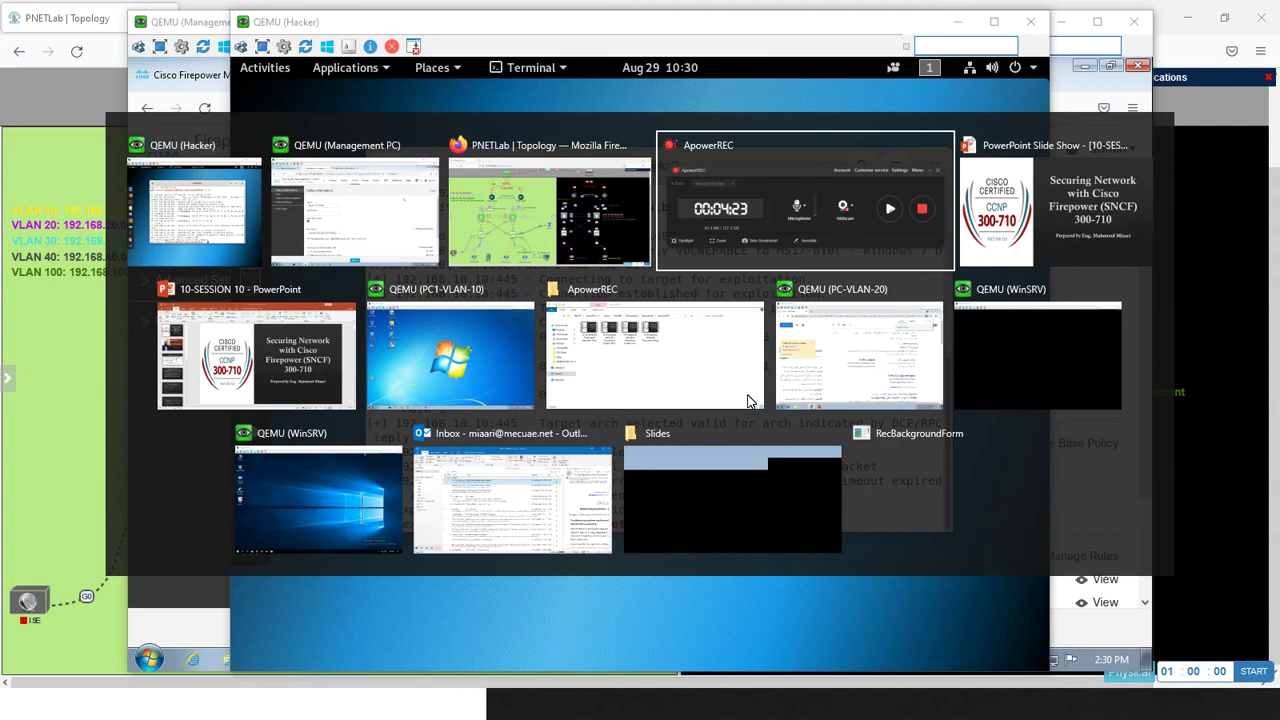
{"action": "key", "text": "alt+Tab"}
{"action": "key", "text": "alt+Tab"}
{"action": "key", "text": "alt+Tab"}
{"action": "key", "text": "alt+Tab"}
{"action": "key", "text": "alt+Tab"}
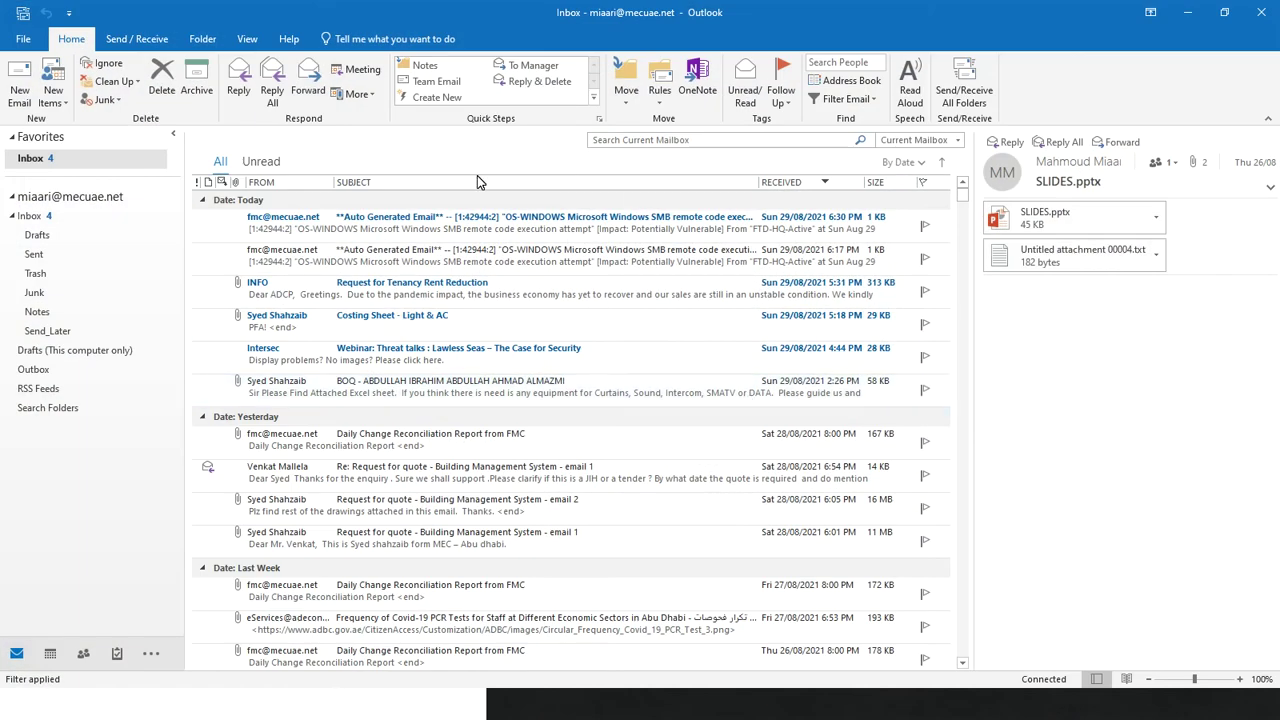
- Open the latest auto-generated SMB remote code execution alert email in Outlook
{"action": "left_click", "coordinate": [343, 226]}
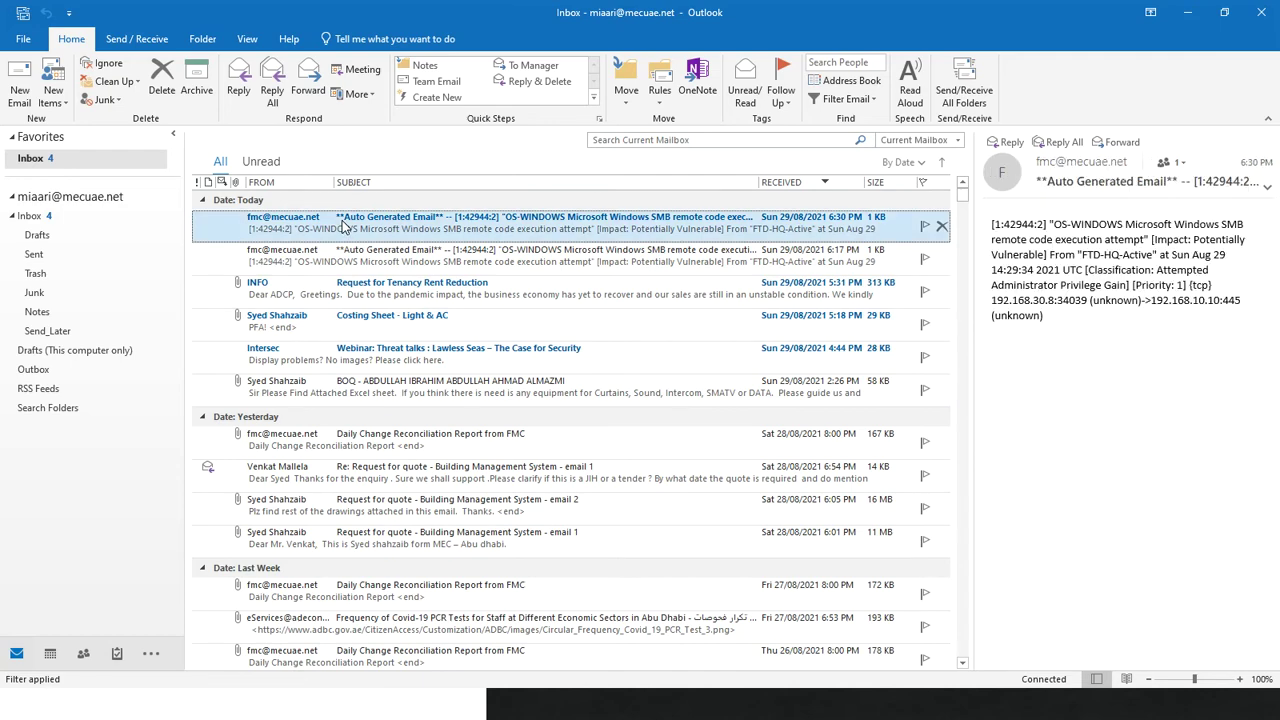
{"action": "double_click", "coordinate": [343, 226]}
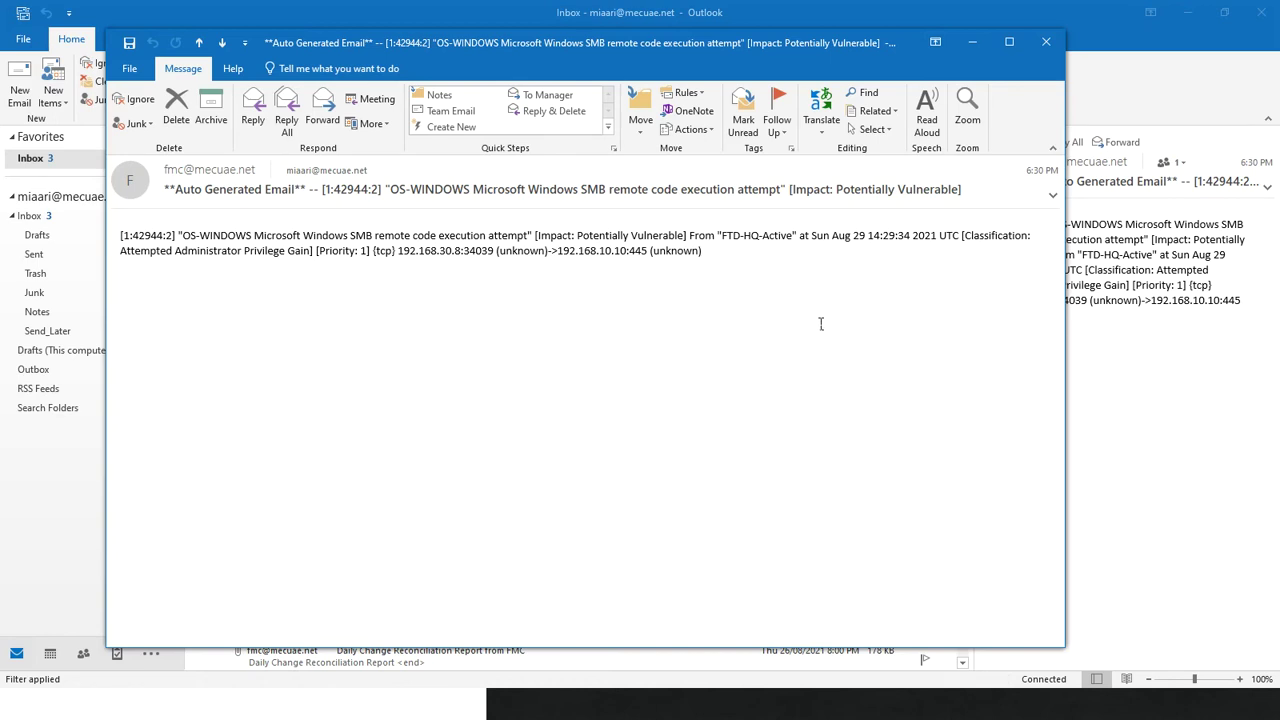
- Switch back to the Firepower Management Center IPS policy page
{"action": "key", "text": "alt+Tab"}
{"action": "key", "text": "alt+Tab"}
{"action": "key", "text": "alt+Tab"}
{"action": "key", "text": "alt+Tab"}
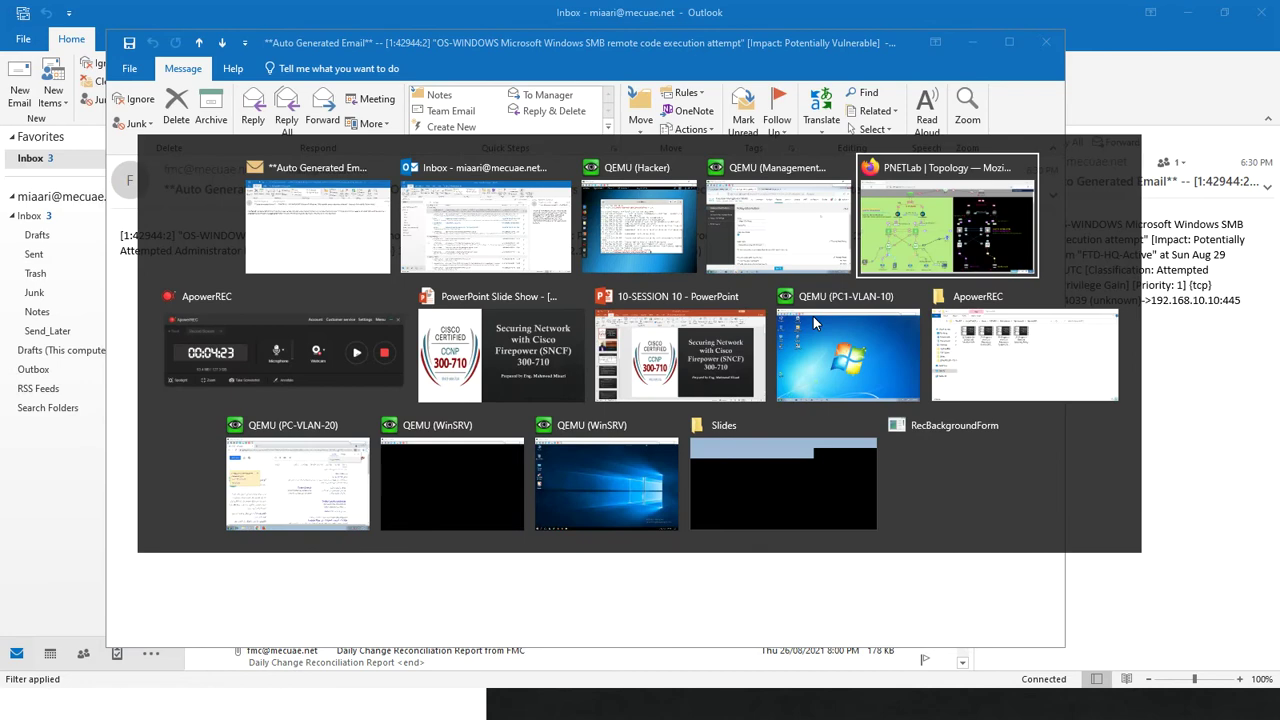
{"action": "key", "text": "alt+Tab"}
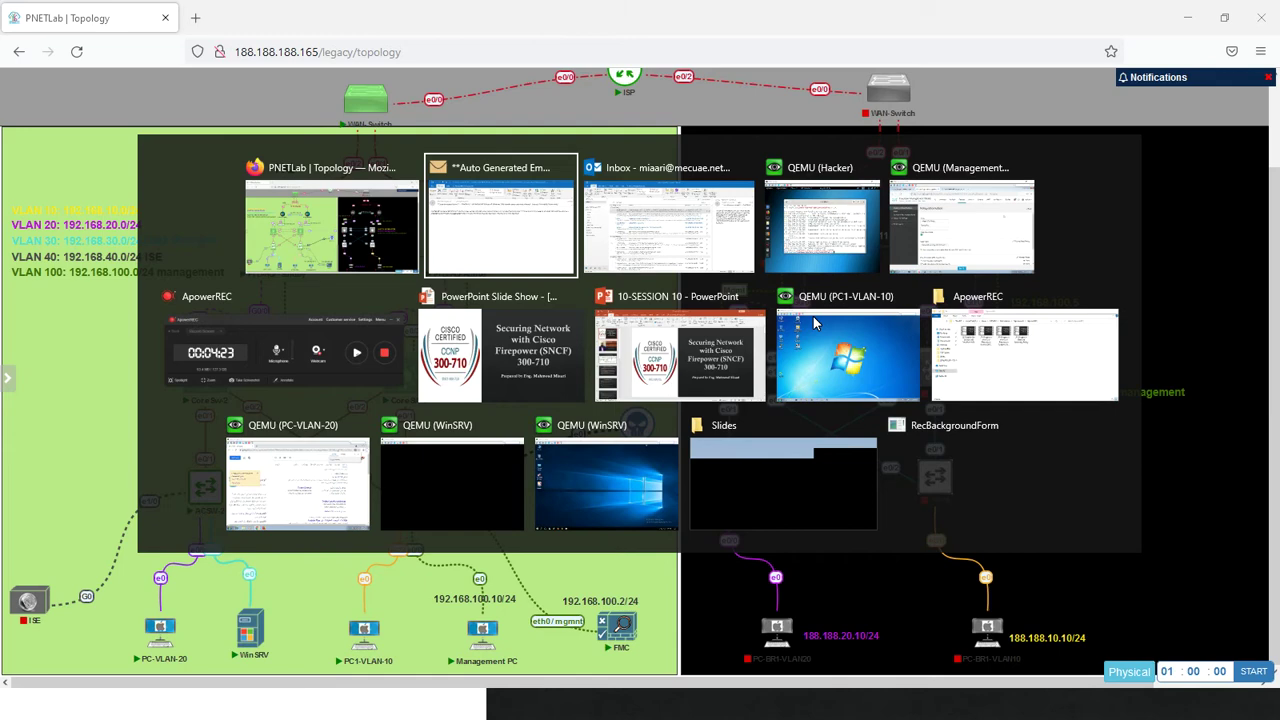
{"action": "key", "text": "alt+Tab"}
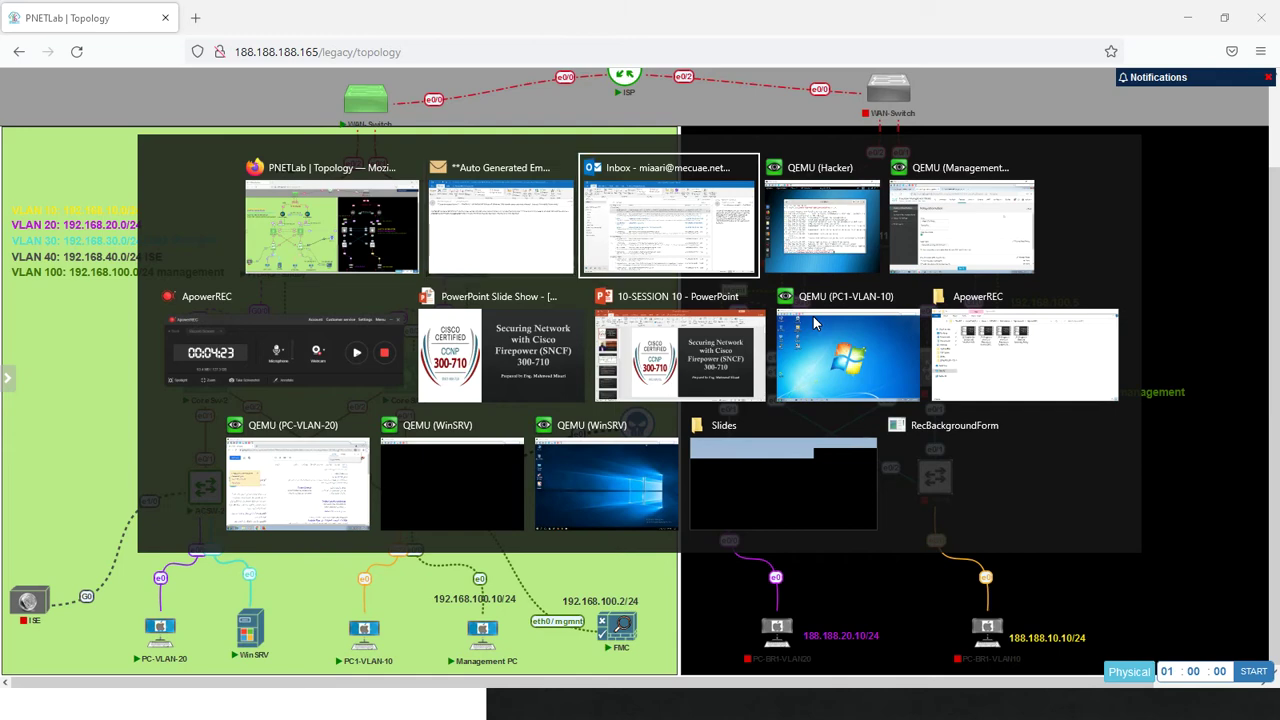
{"action": "key", "text": "alt+Tab"}
{"action": "key", "text": "alt+Tab"}
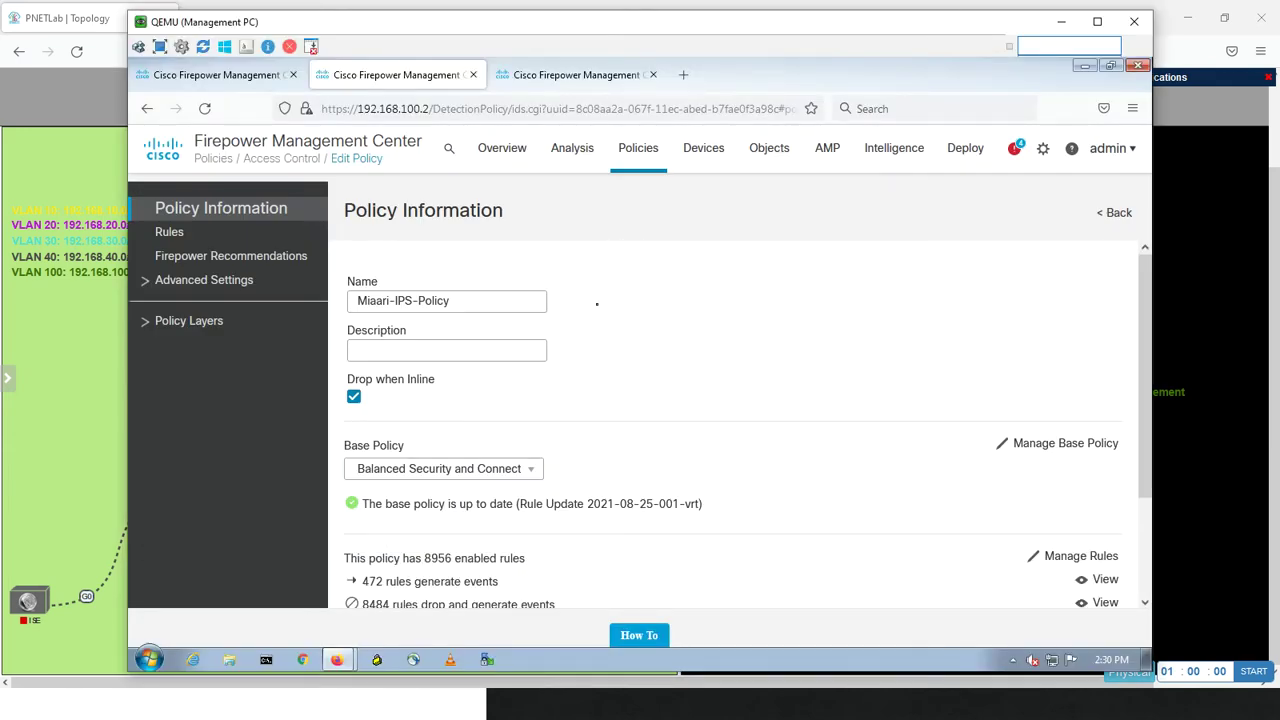
- Generate Firepower recommendations for Miaari-IPS-Policy and apply them to the policy
{"action": "left_click", "coordinate": [230, 258]}
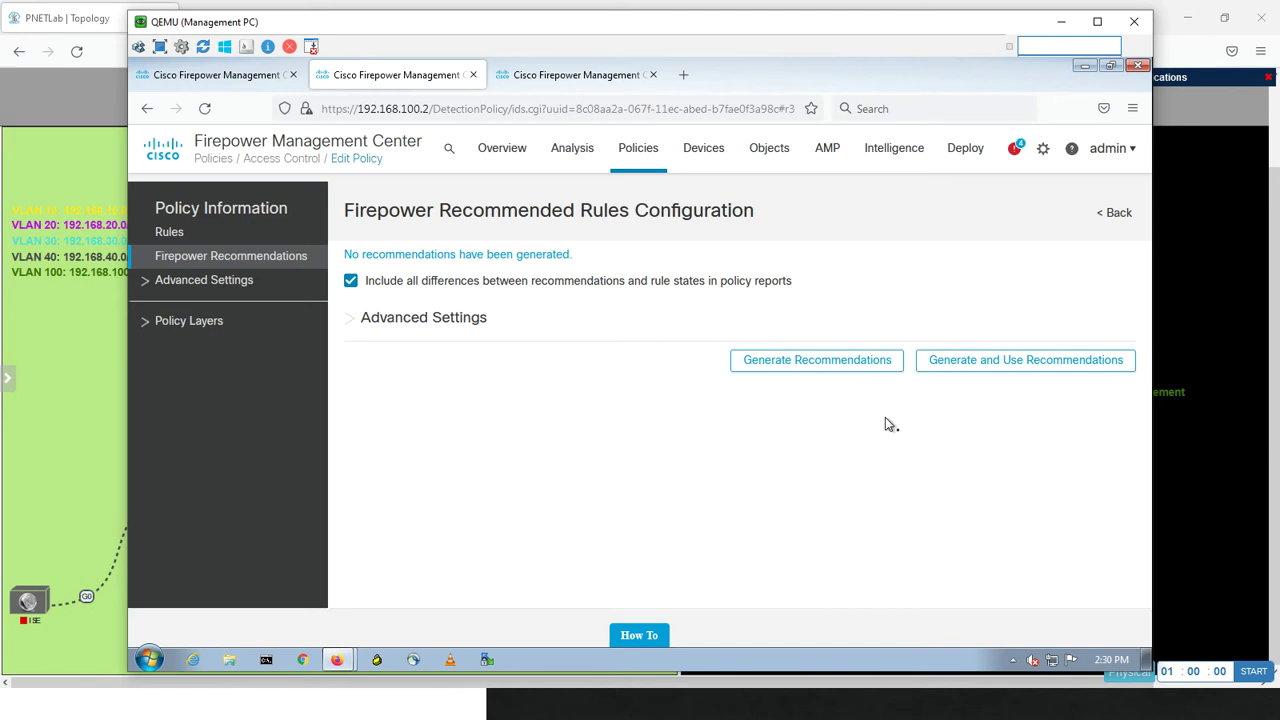
{"action": "left_click", "coordinate": [937, 366]}
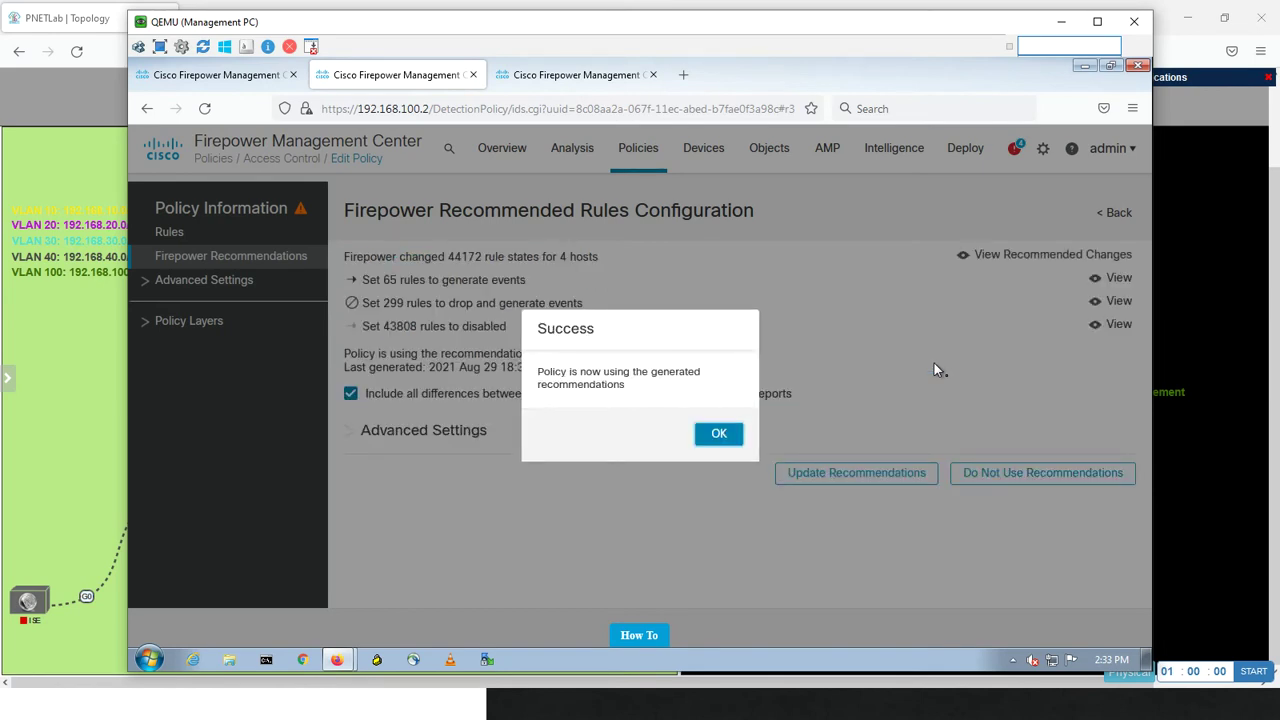
- Acknowledge the Success notice confirming the policy now uses the recommendations
{"action": "left_click", "coordinate": [720, 434]}
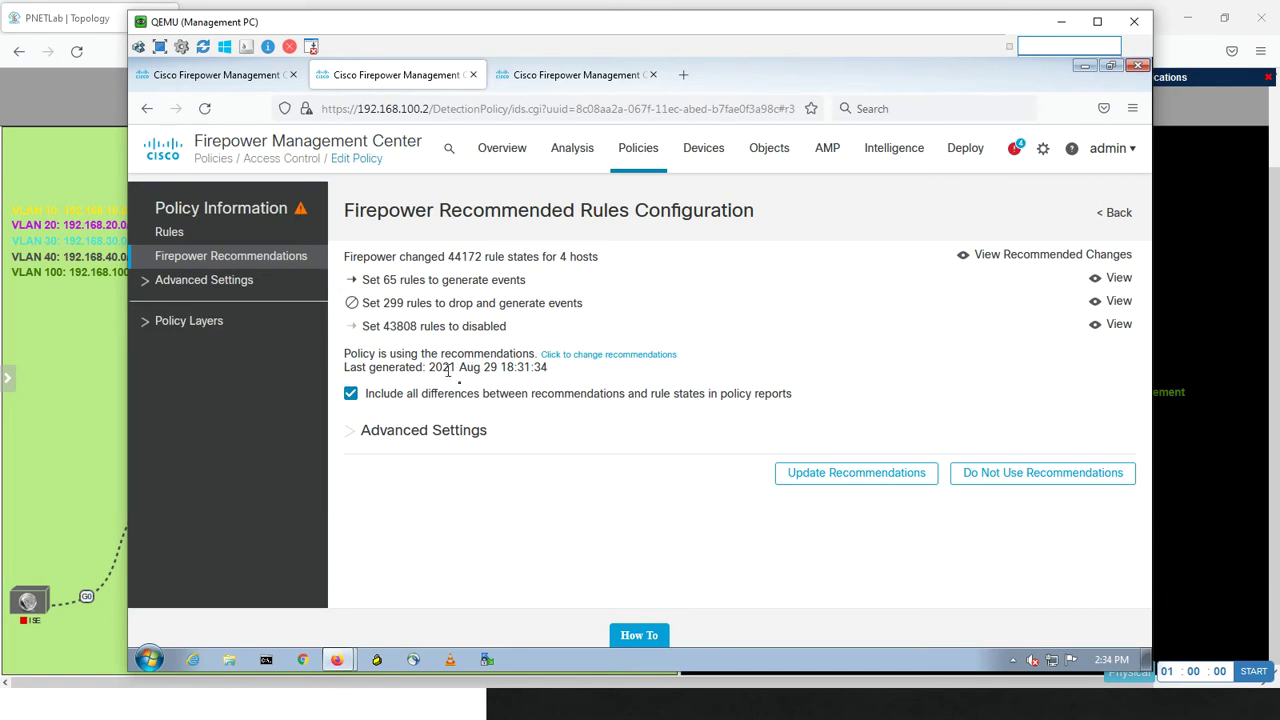
- Commit the recommendation changes to Miaari-IPS-Policy with the description 'mnk'
{"action": "left_click", "coordinate": [238, 214]}
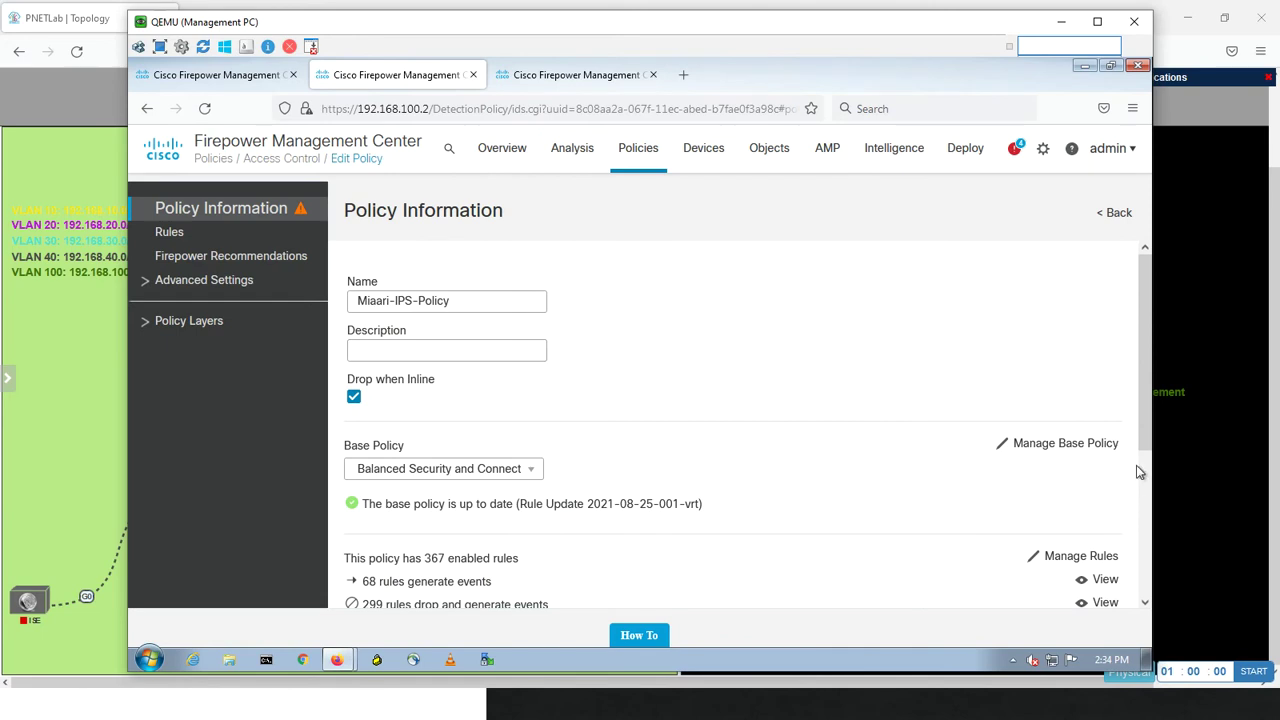
{"action": "left_click_drag", "start_coordinate": [1147, 435], "coordinate": [1124, 601]}
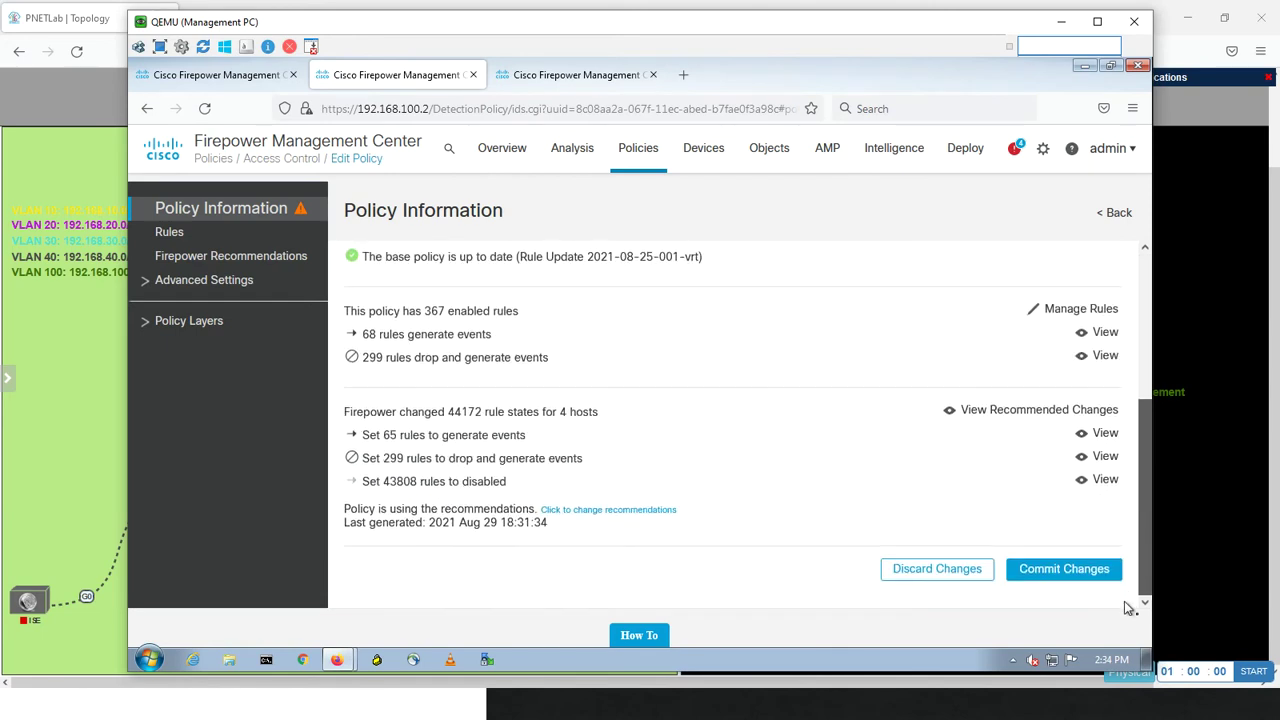
{"action": "left_click", "coordinate": [1065, 569]}
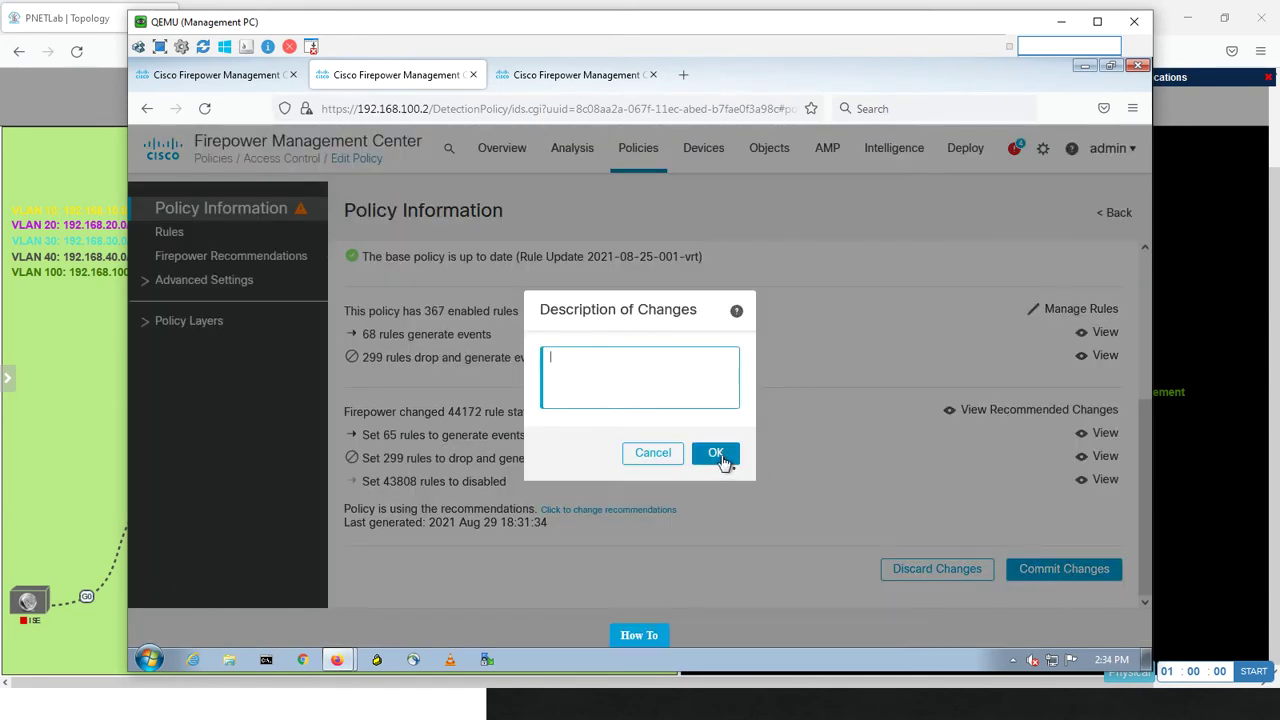
{"action": "type", "text": "mnk"}
{"action": "left_click", "coordinate": [716, 454]}
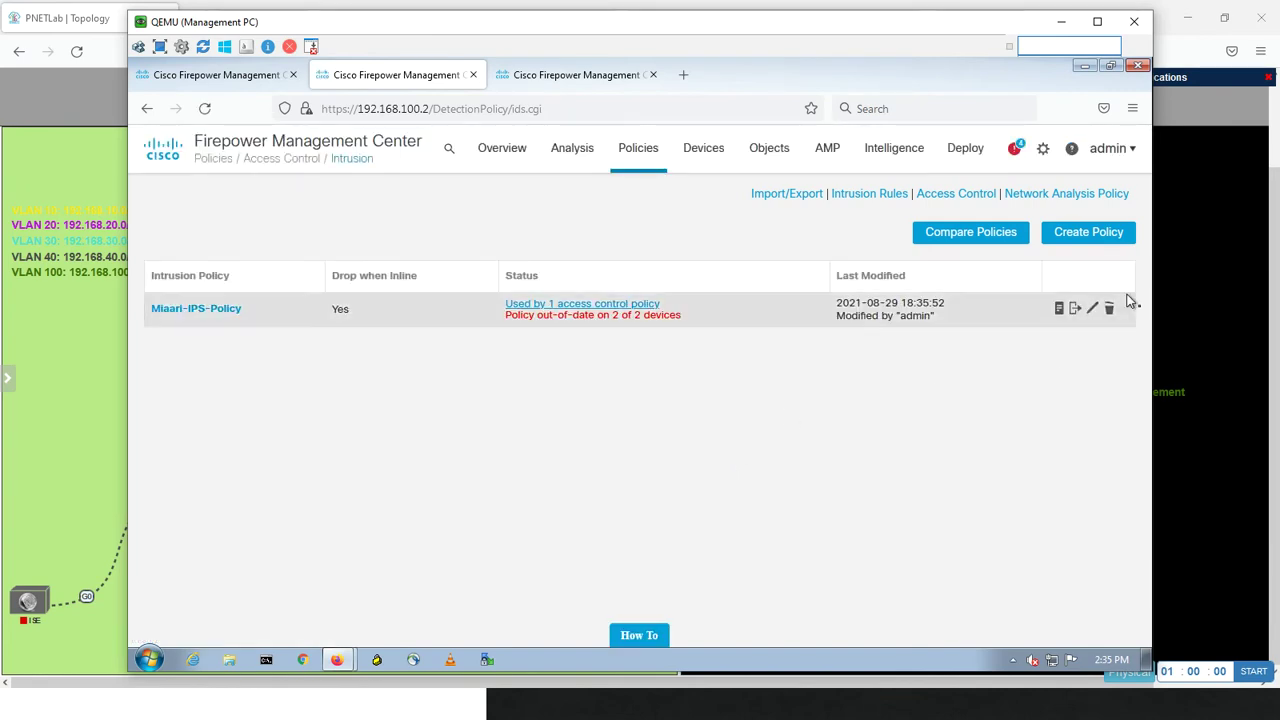
- Edit Miaari-IPS-Policy again, showing 367 enabled rules, 299 of them set to drop
{"action": "left_click", "coordinate": [1095, 311]}
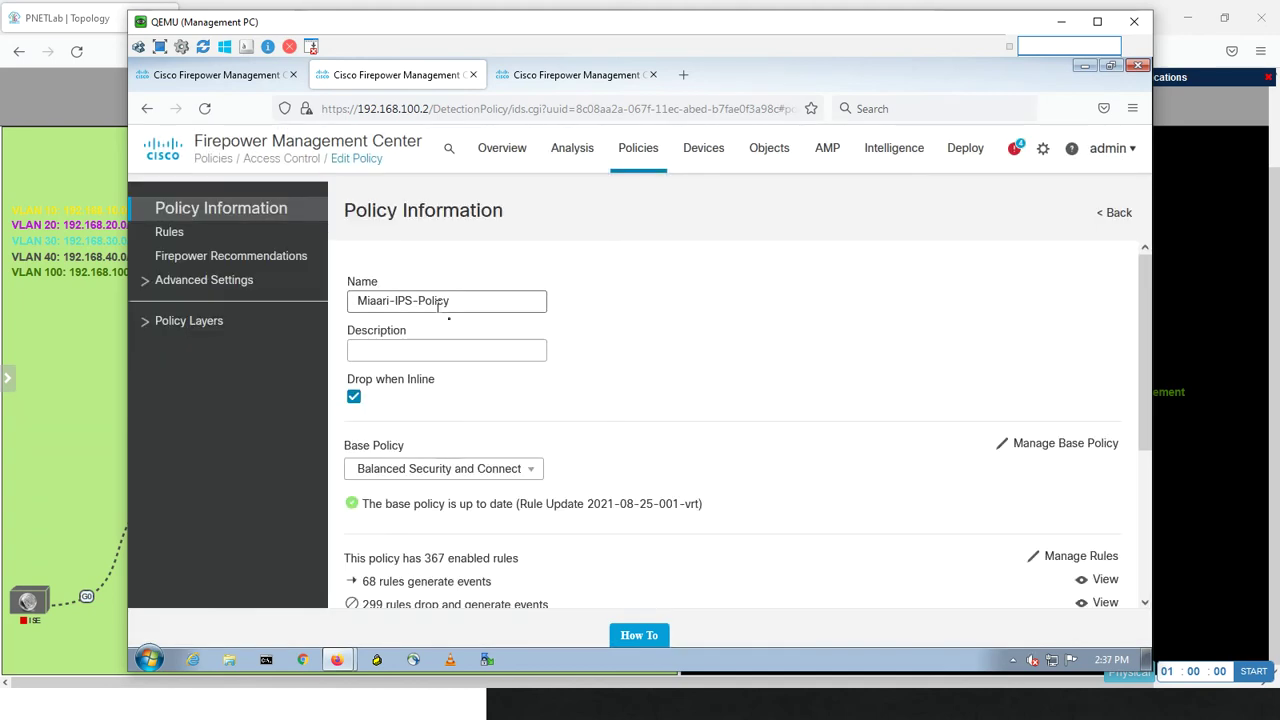
- View the rules of the My Changes and Firepower Recommendations policy layers
{"action": "left_click", "coordinate": [149, 328]}
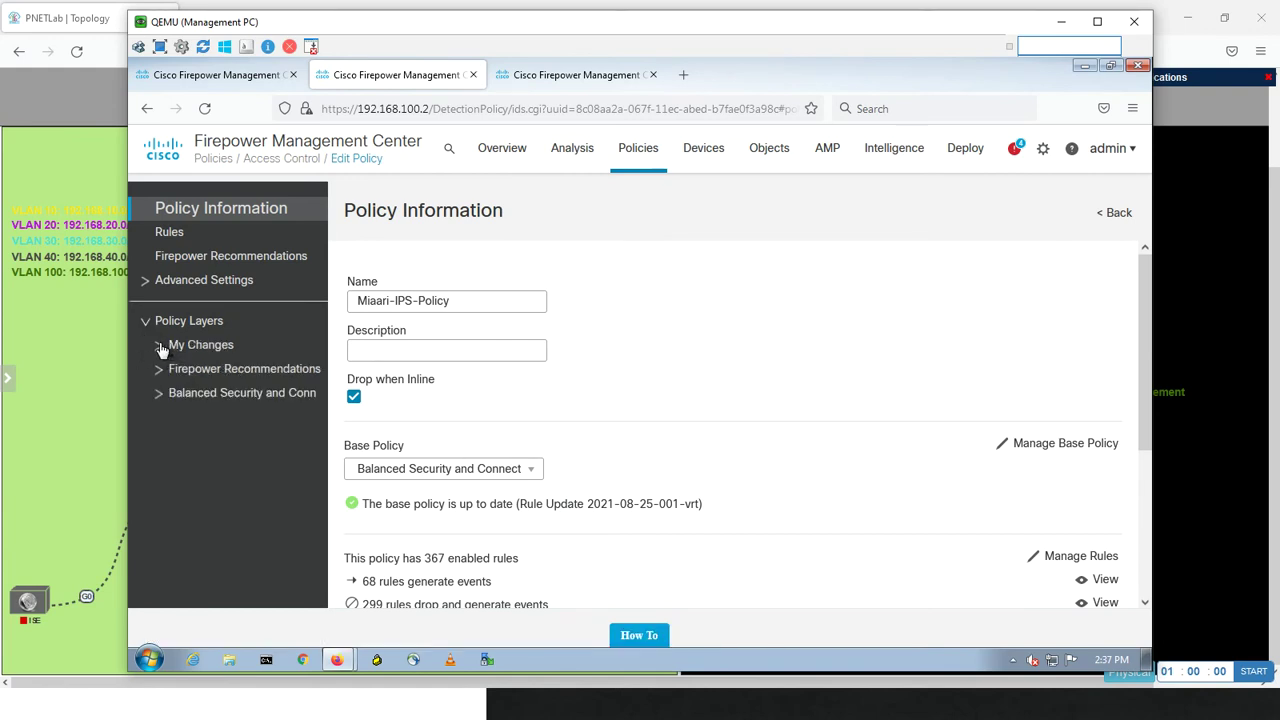
{"action": "left_click", "coordinate": [160, 345]}
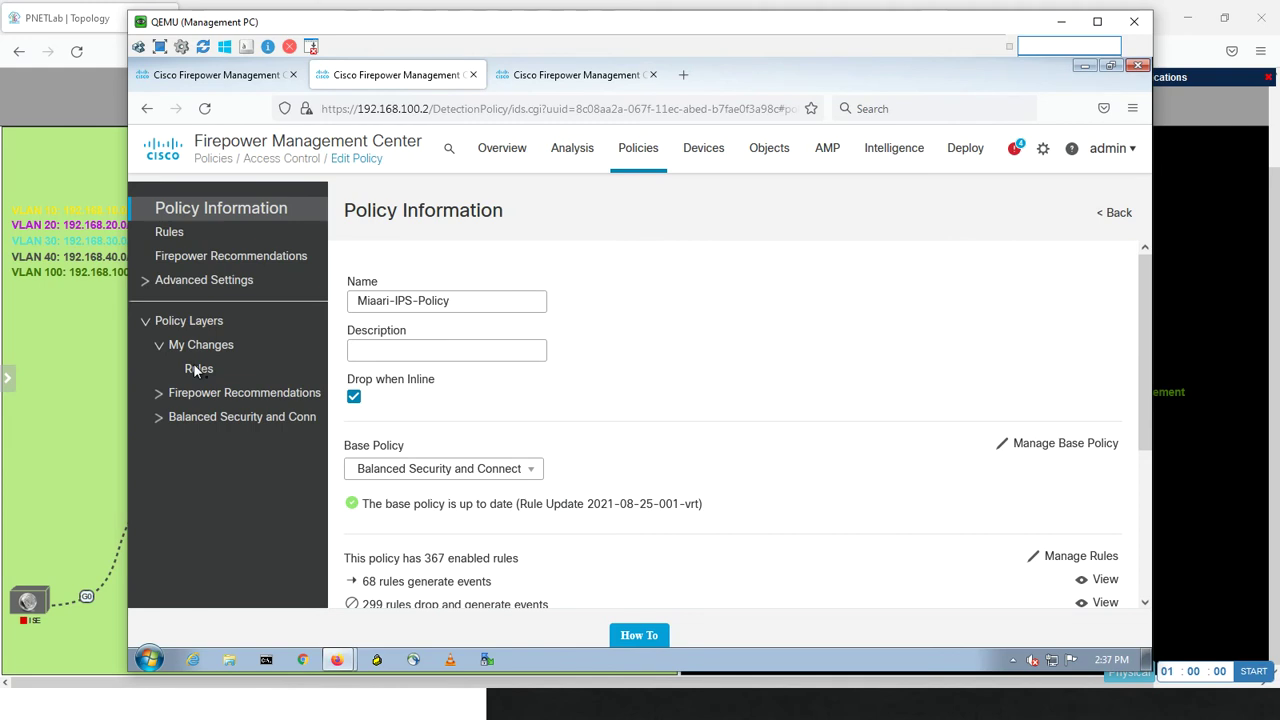
{"action": "left_click", "coordinate": [197, 370]}
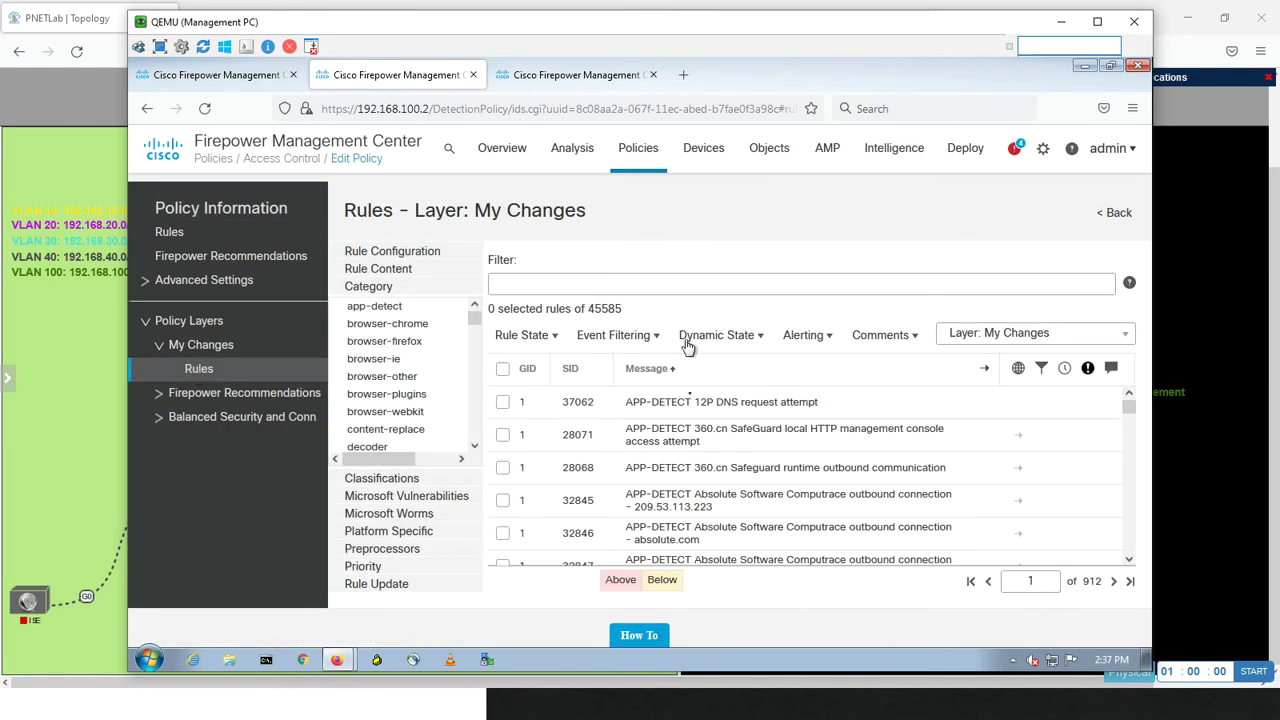
{"action": "left_click", "coordinate": [160, 394]}
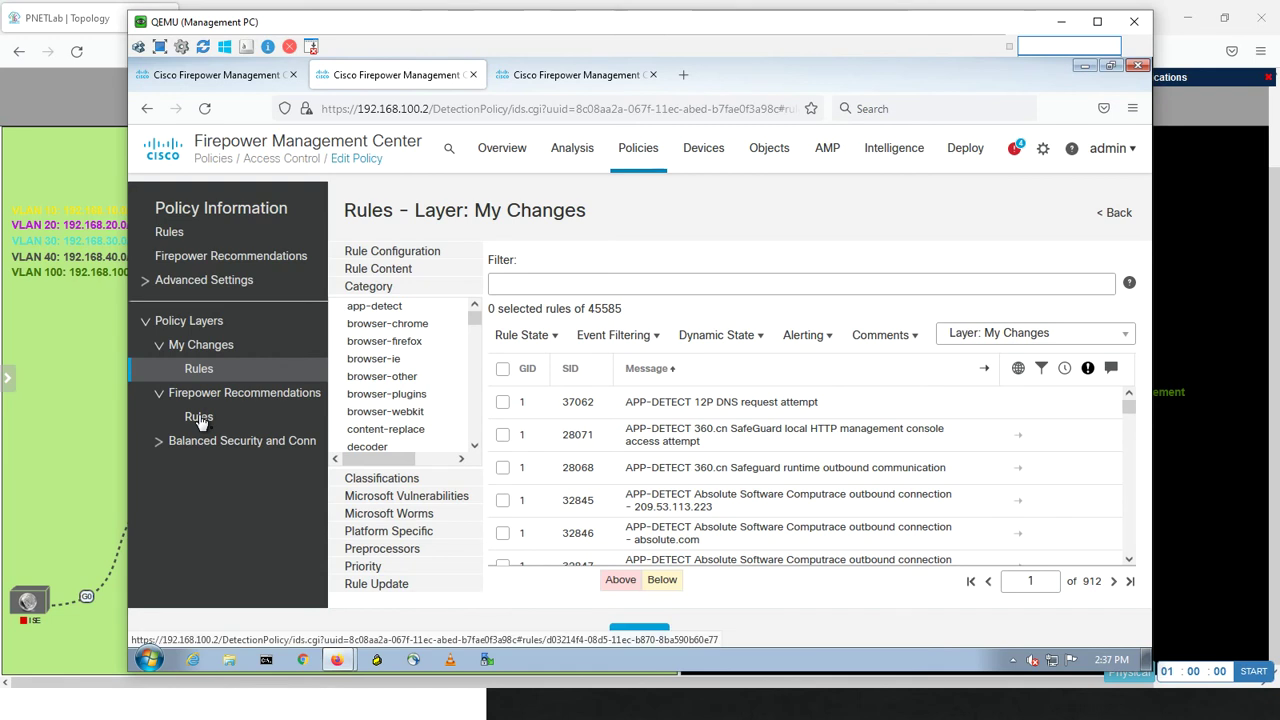
{"action": "left_click", "coordinate": [199, 418]}
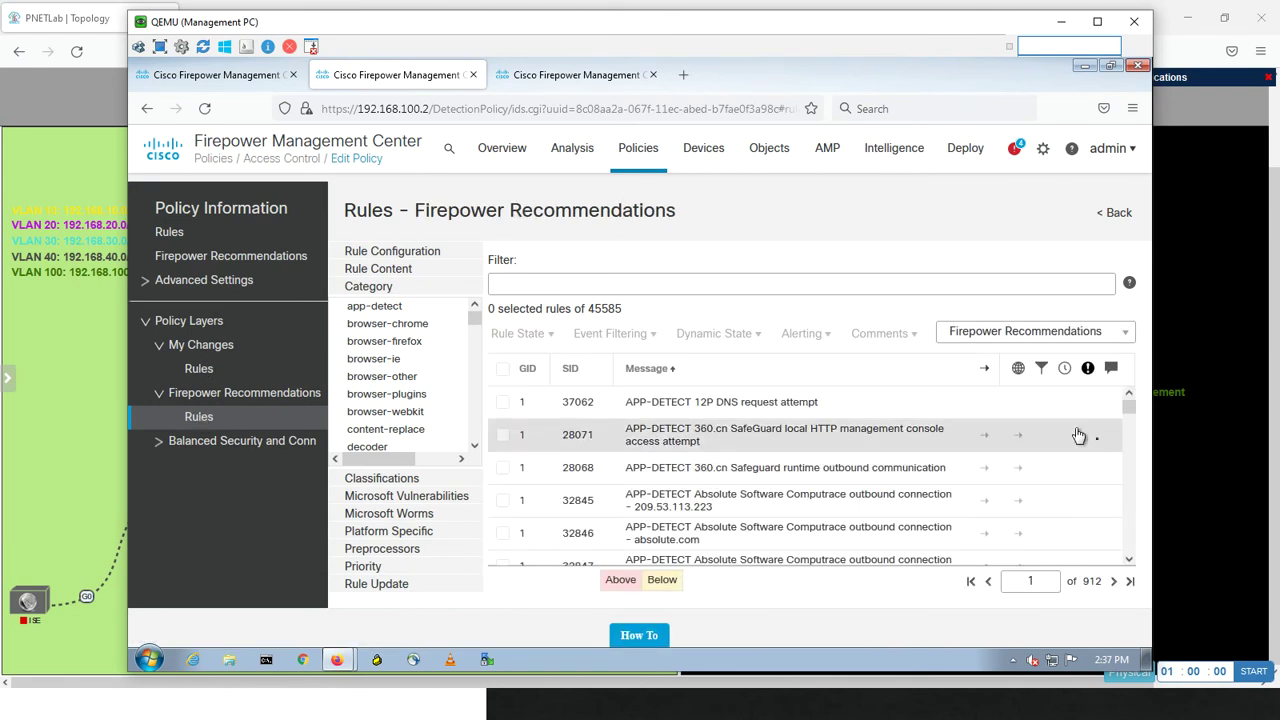
{"action": "left_click_drag", "start_coordinate": [1134, 409], "coordinate": [1128, 598]}
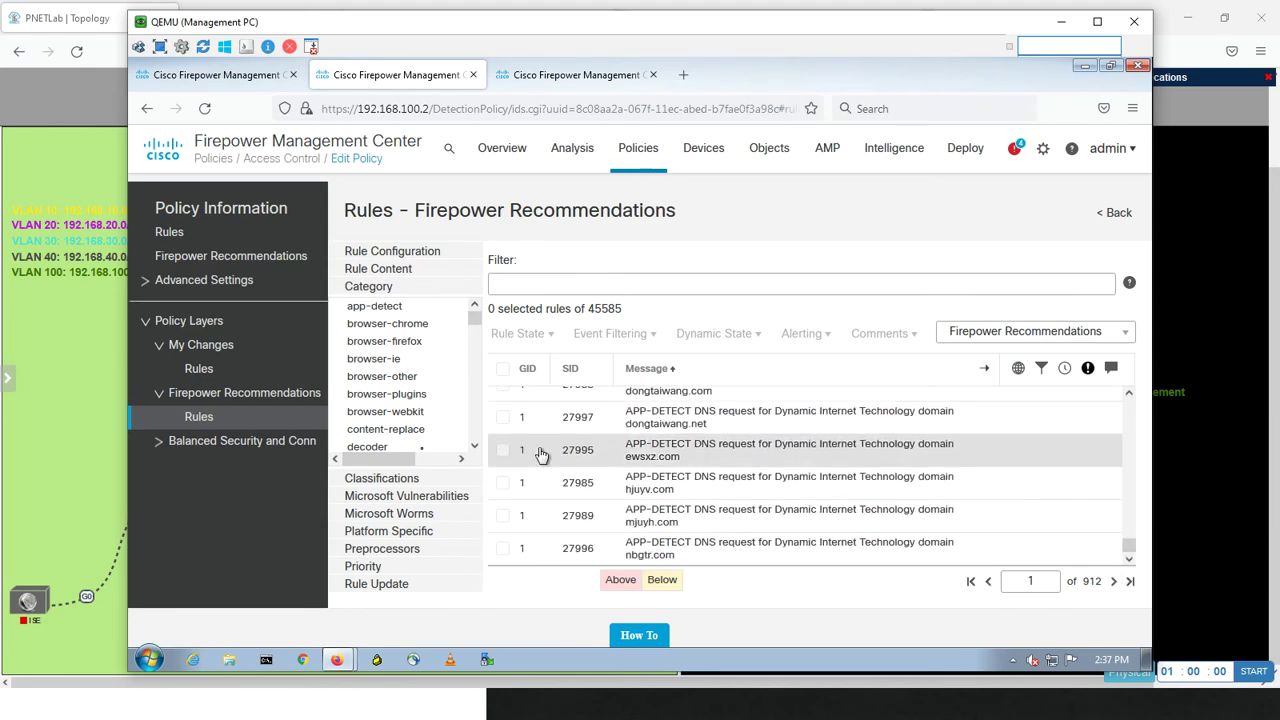
- Compare with the base policy layer's rules, then return to the Firepower Recommendations rules
{"action": "left_click", "coordinate": [158, 445]}
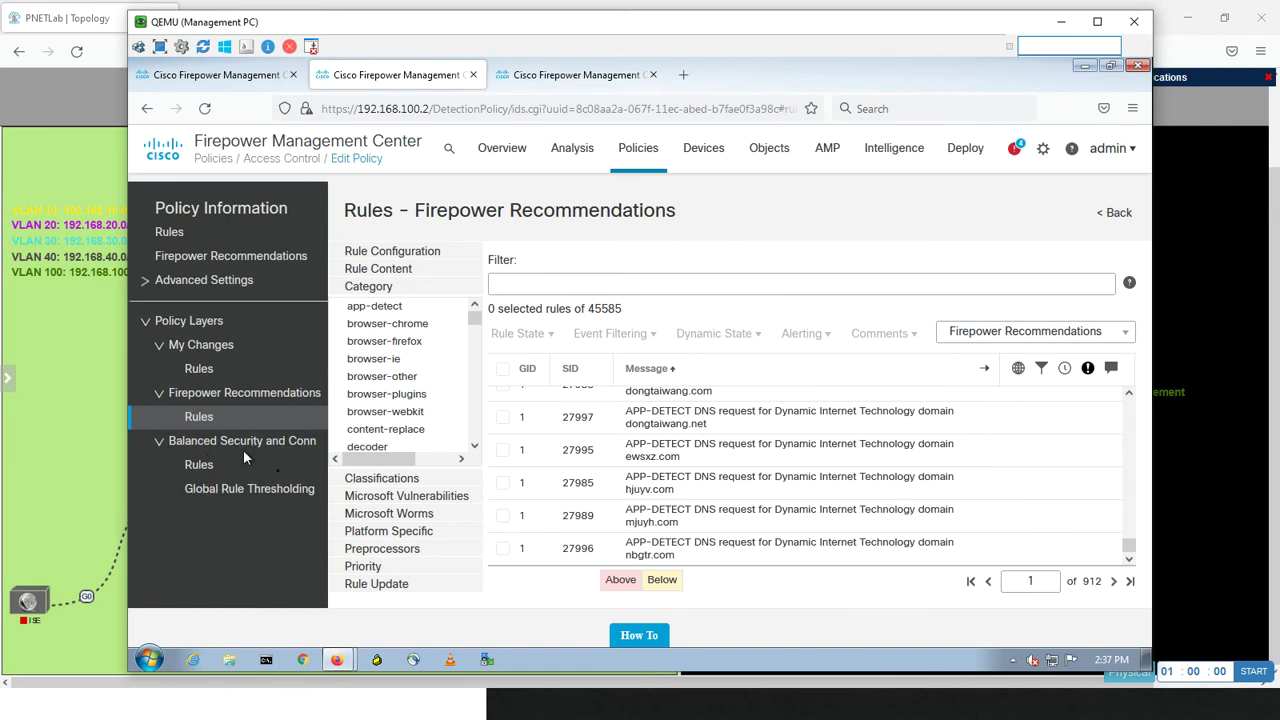
{"action": "left_click", "coordinate": [203, 468]}
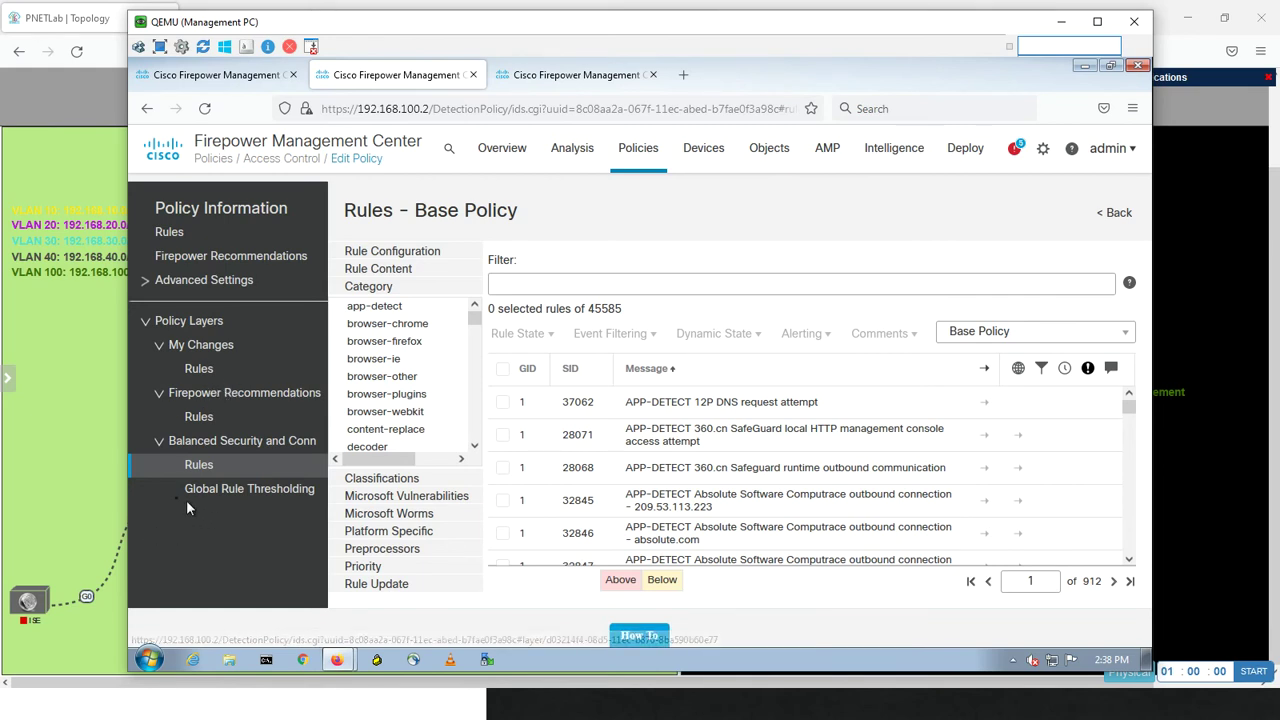
{"action": "left_click", "coordinate": [201, 418]}
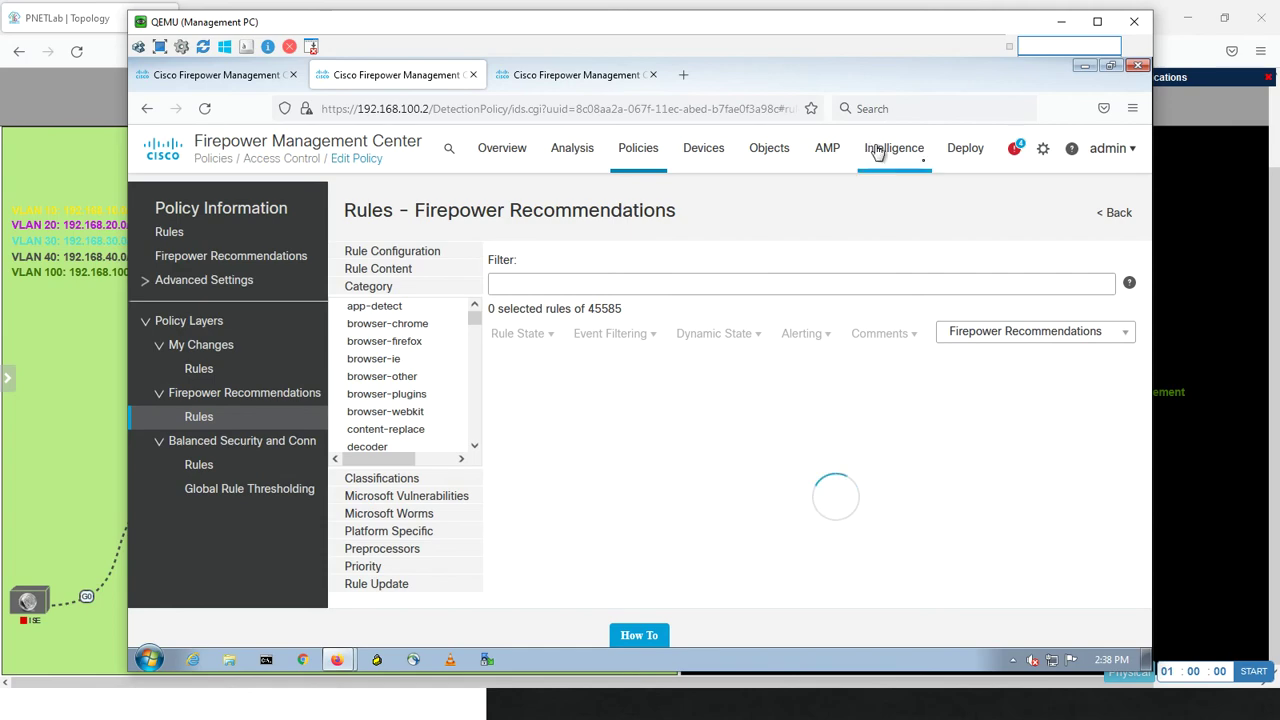
- Deploy the pending policy changes to the HQ-HA device
{"action": "mouse_move", "coordinate": [960, 160]}
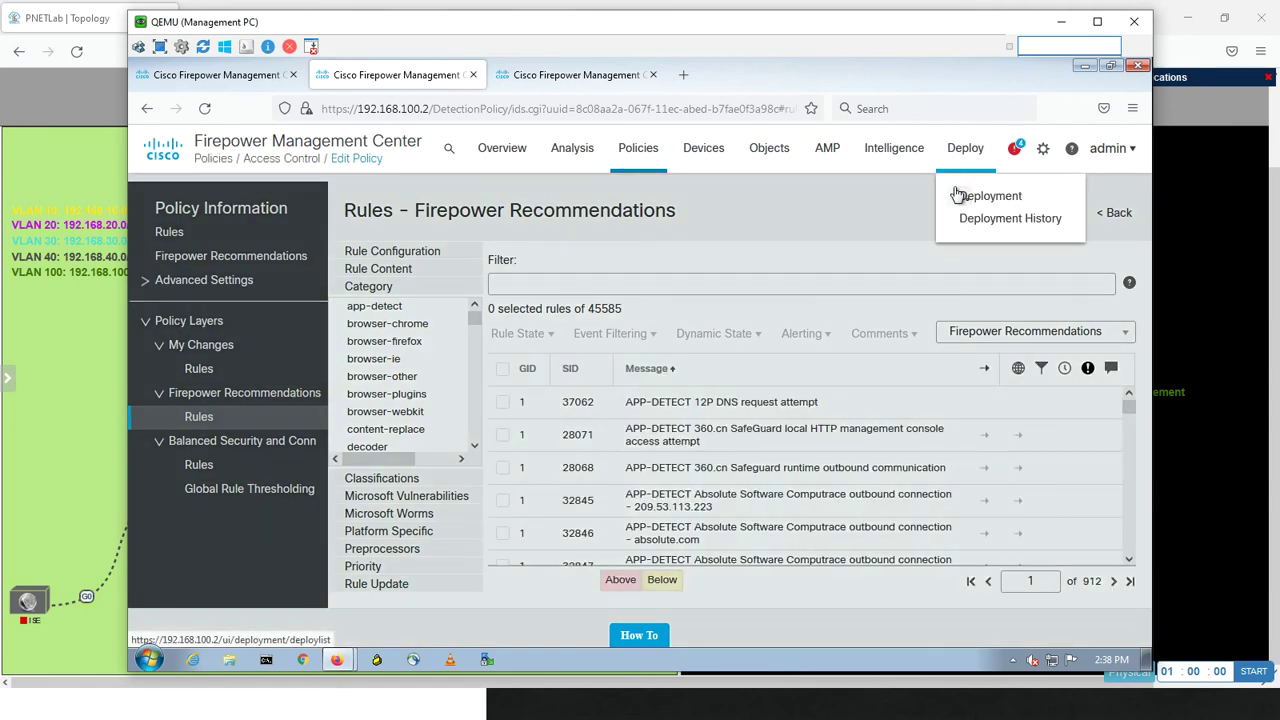
{"action": "left_click", "coordinate": [957, 200]}
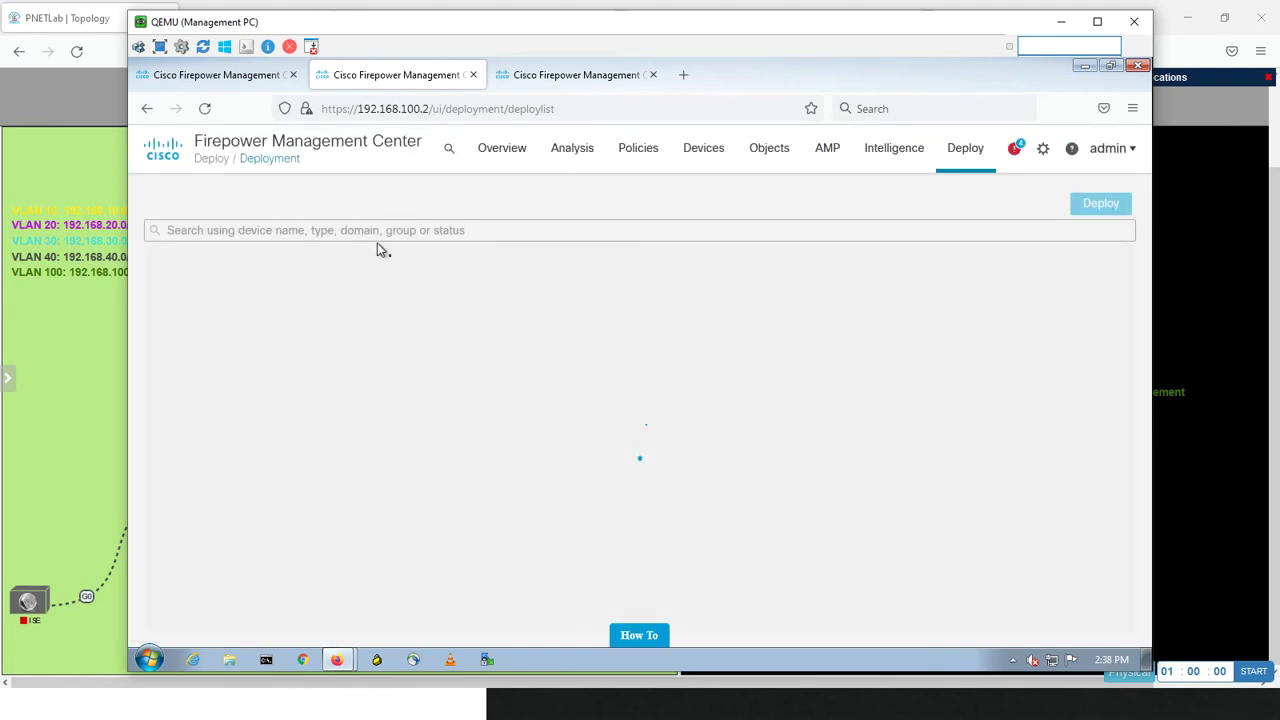
{"action": "left_click", "coordinate": [187, 313]}
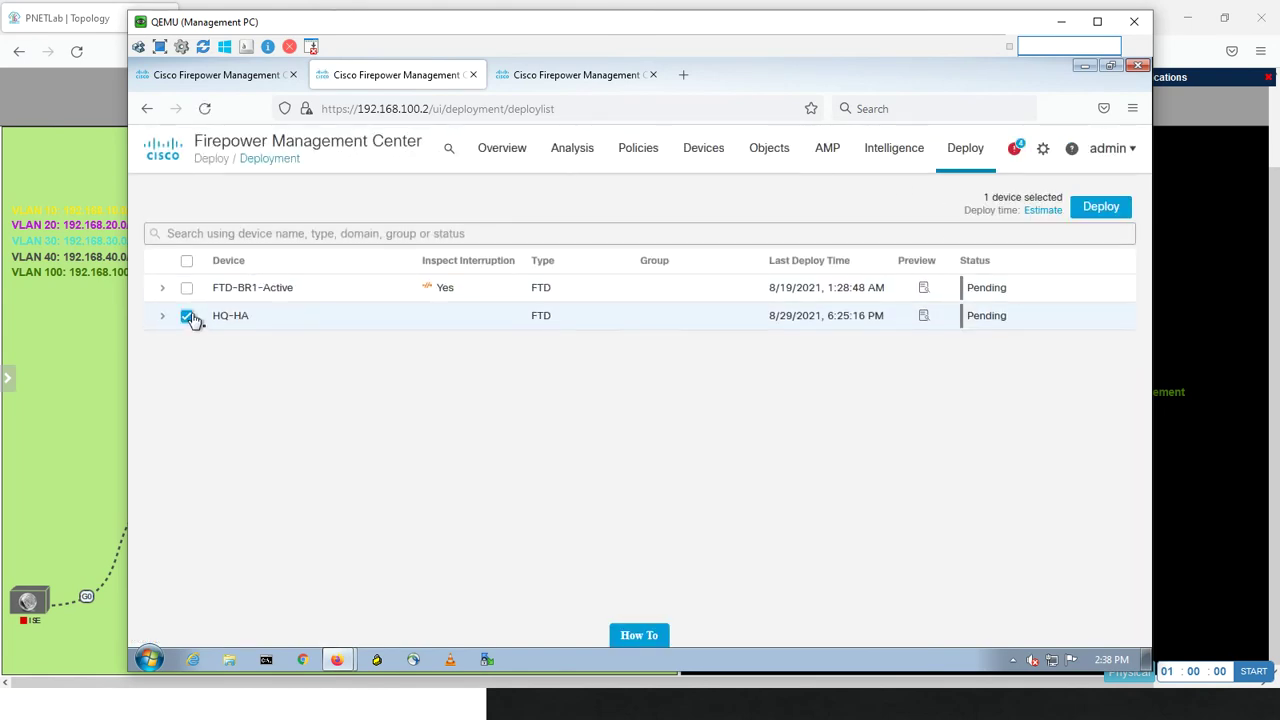
{"action": "left_click", "coordinate": [1079, 210]}
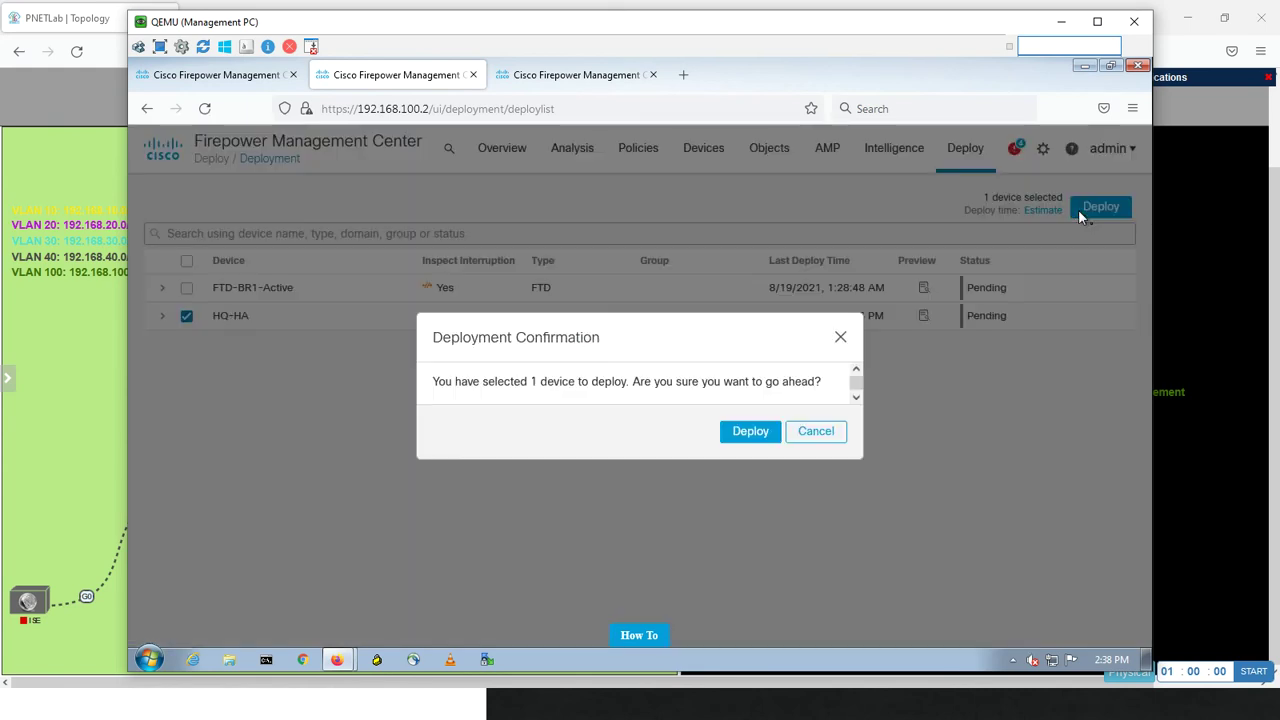
{"action": "left_click", "coordinate": [752, 433]}
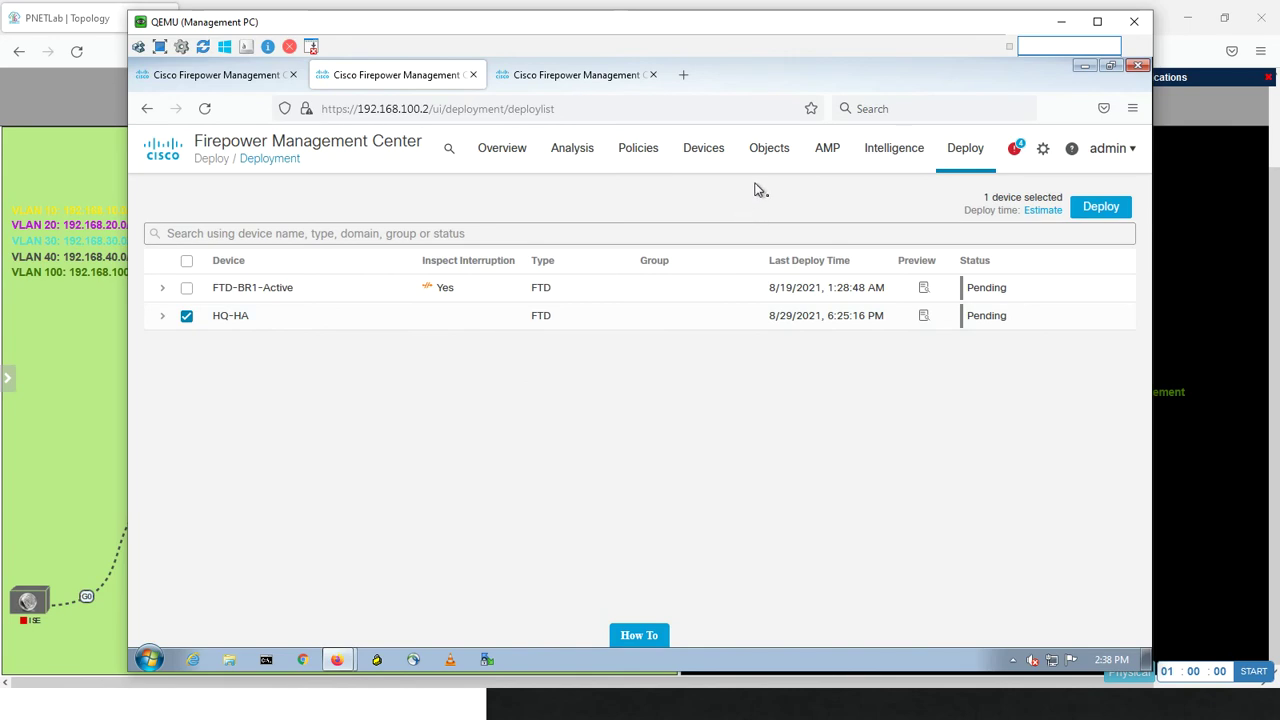
- Go to Policies > Intrusion and edit Miaari-IPS-Policy
{"action": "left_click", "coordinate": [636, 150]}
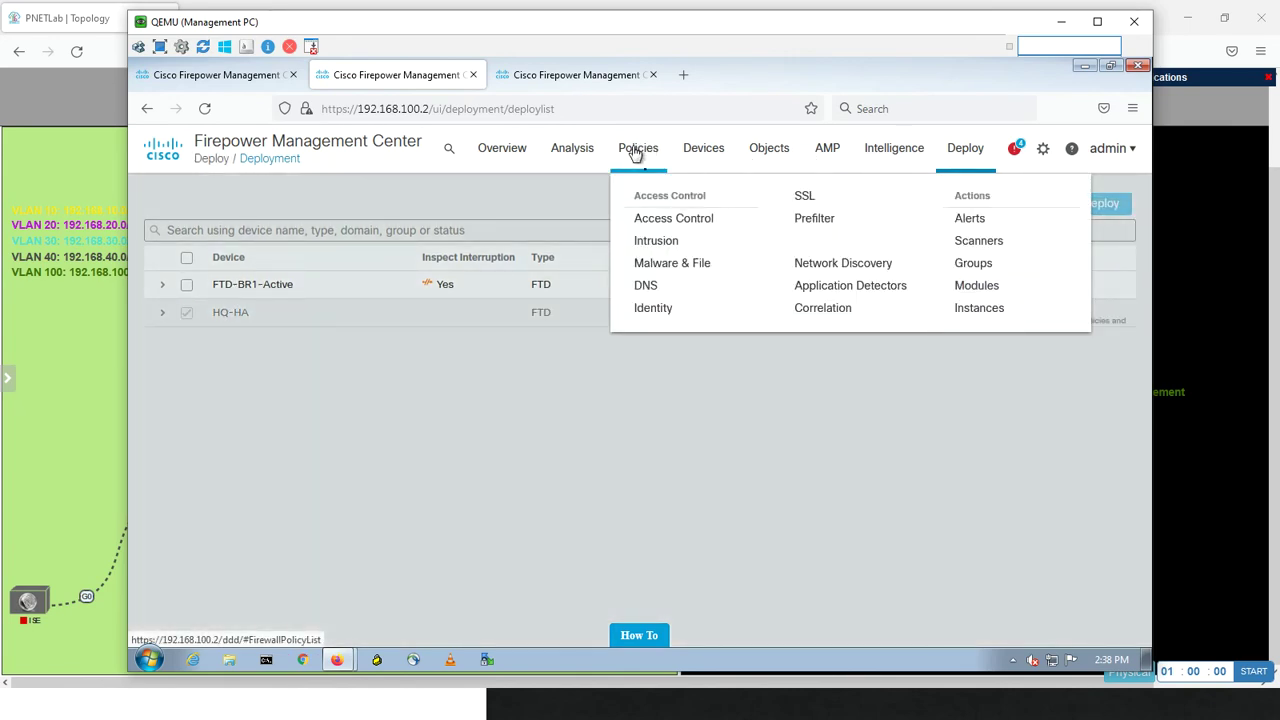
{"action": "left_click", "coordinate": [656, 240]}
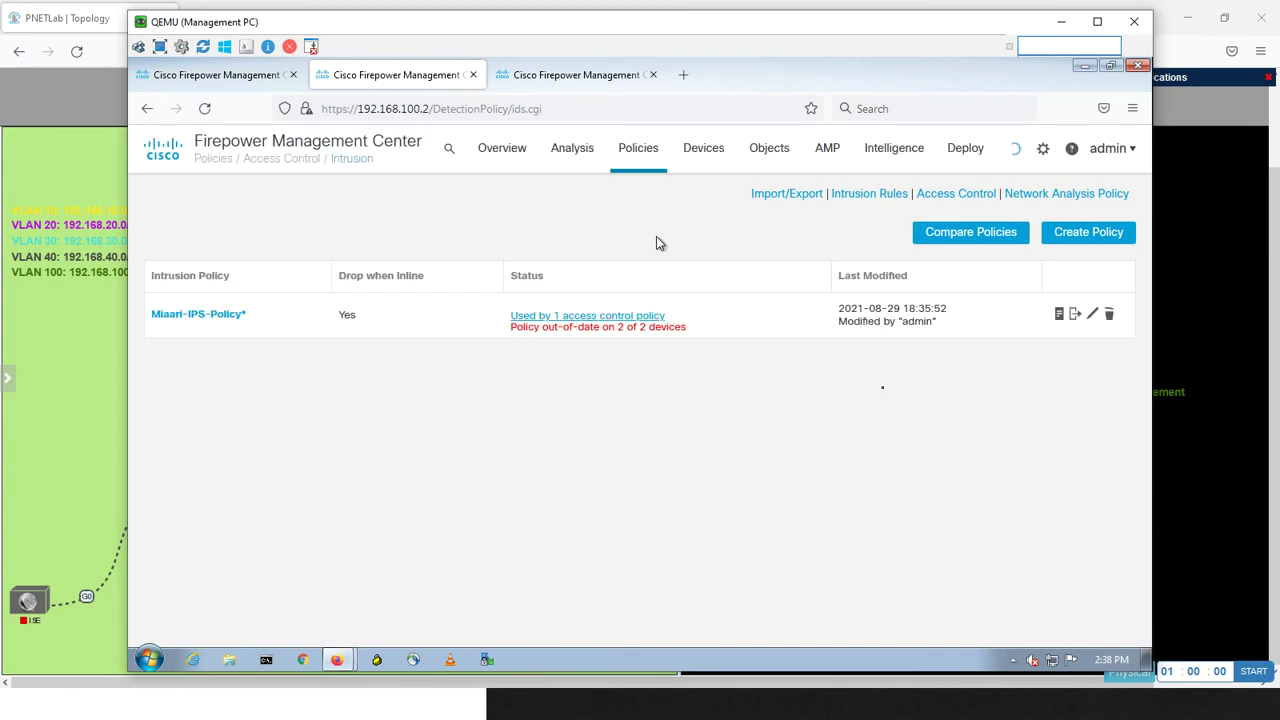
{"action": "left_click", "coordinate": [1093, 316]}
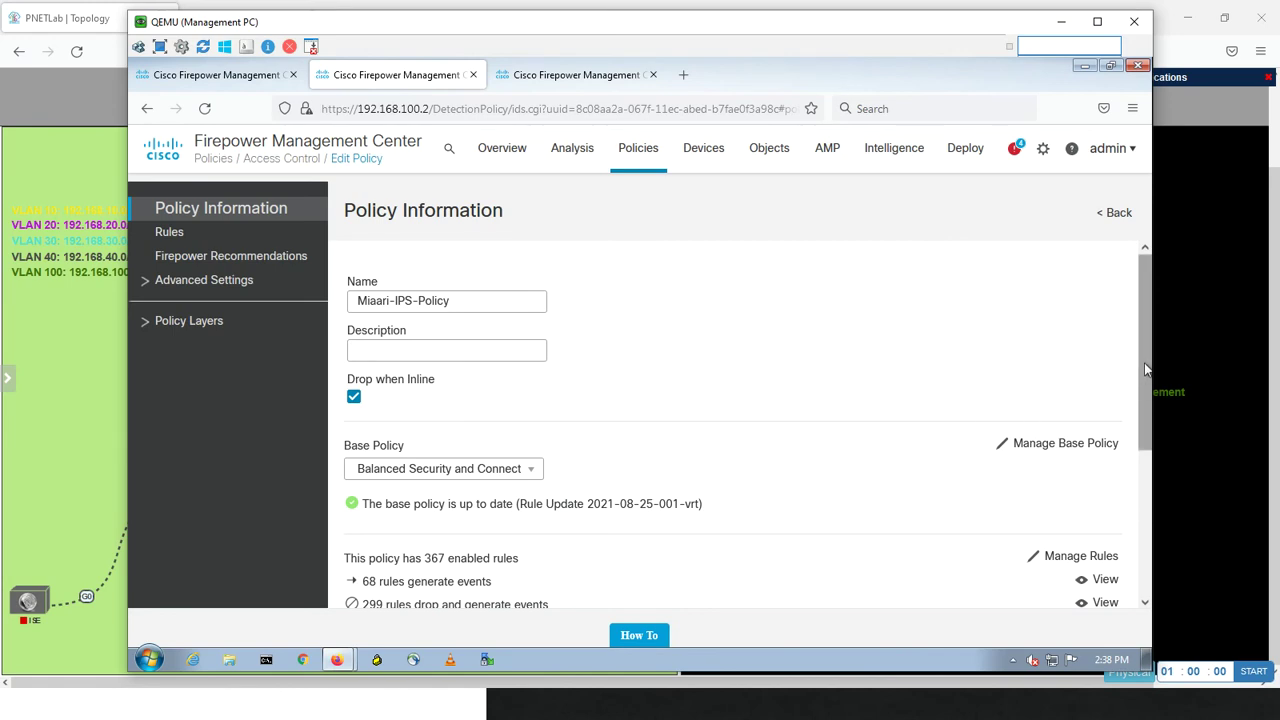
{"action": "scroll", "coordinate": [1123, 434], "scroll_direction": "down", "scroll_amount": 2}
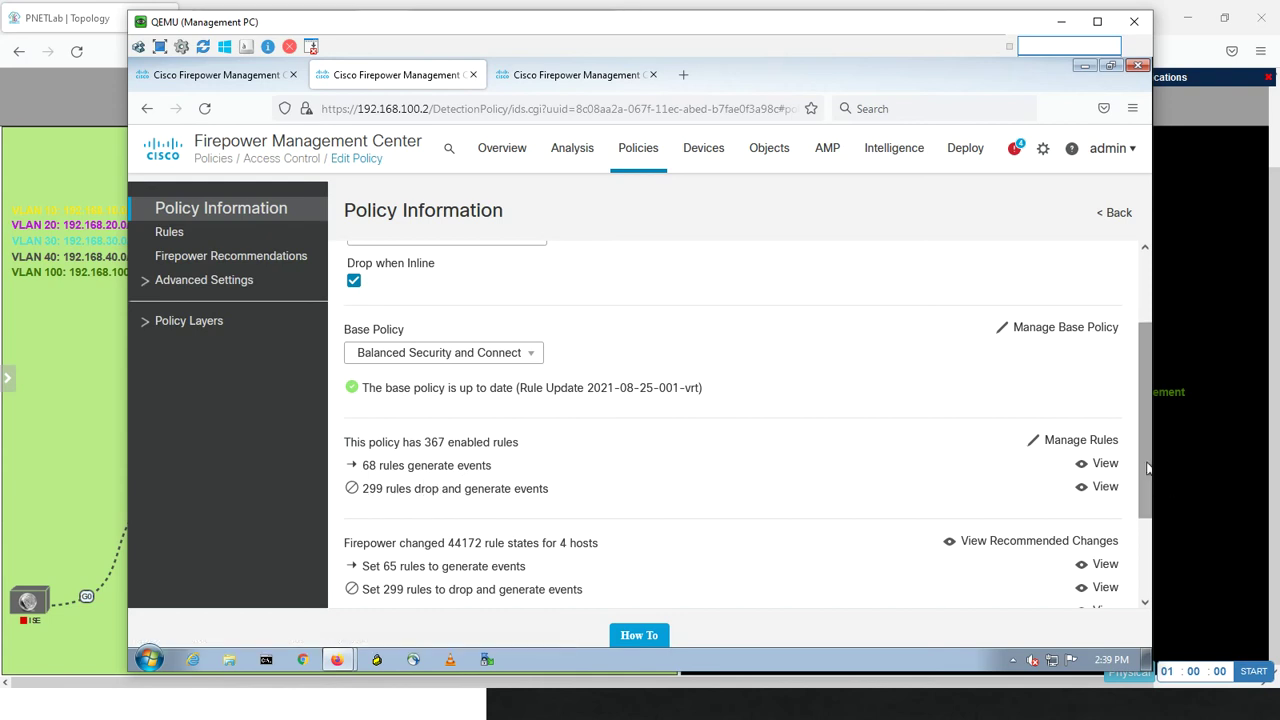
{"action": "left_click_drag", "start_coordinate": [1145, 463], "coordinate": [1134, 530]}
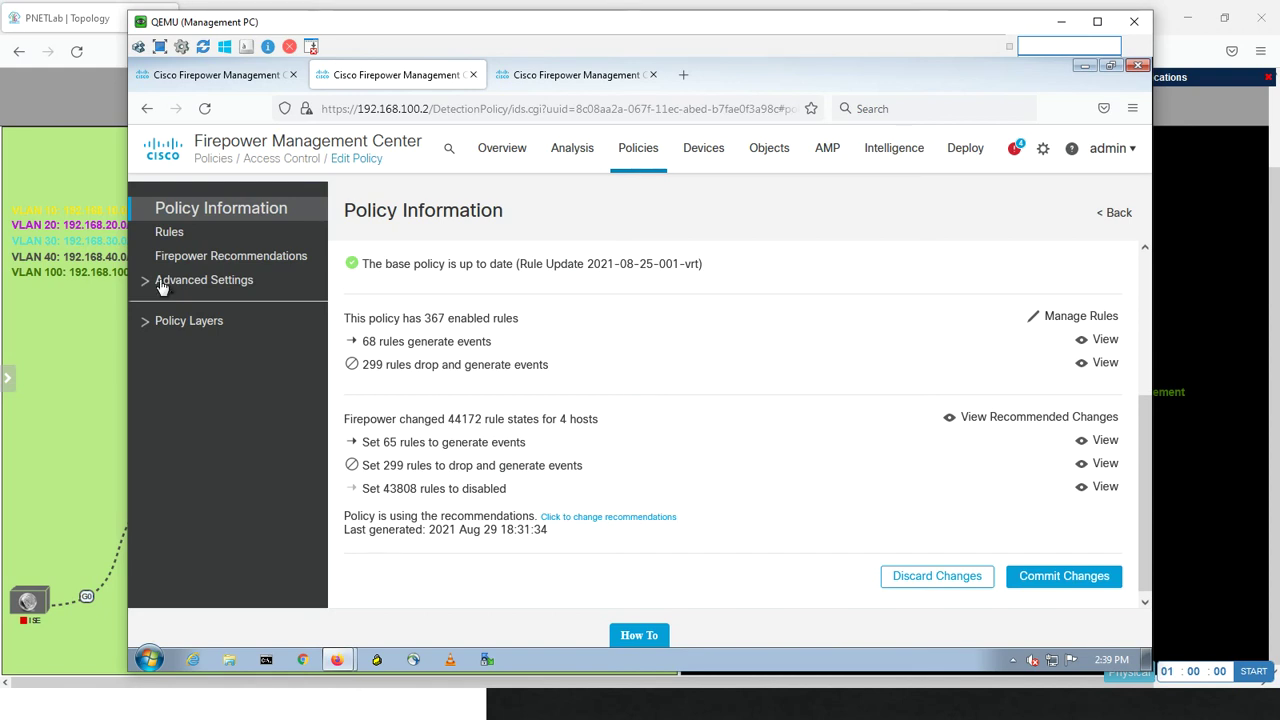
- Check recent deployment status, then list intrusion policies showing Miaari-IPS-Policy up-to-date on 2 devices
{"action": "left_click", "coordinate": [147, 323]}
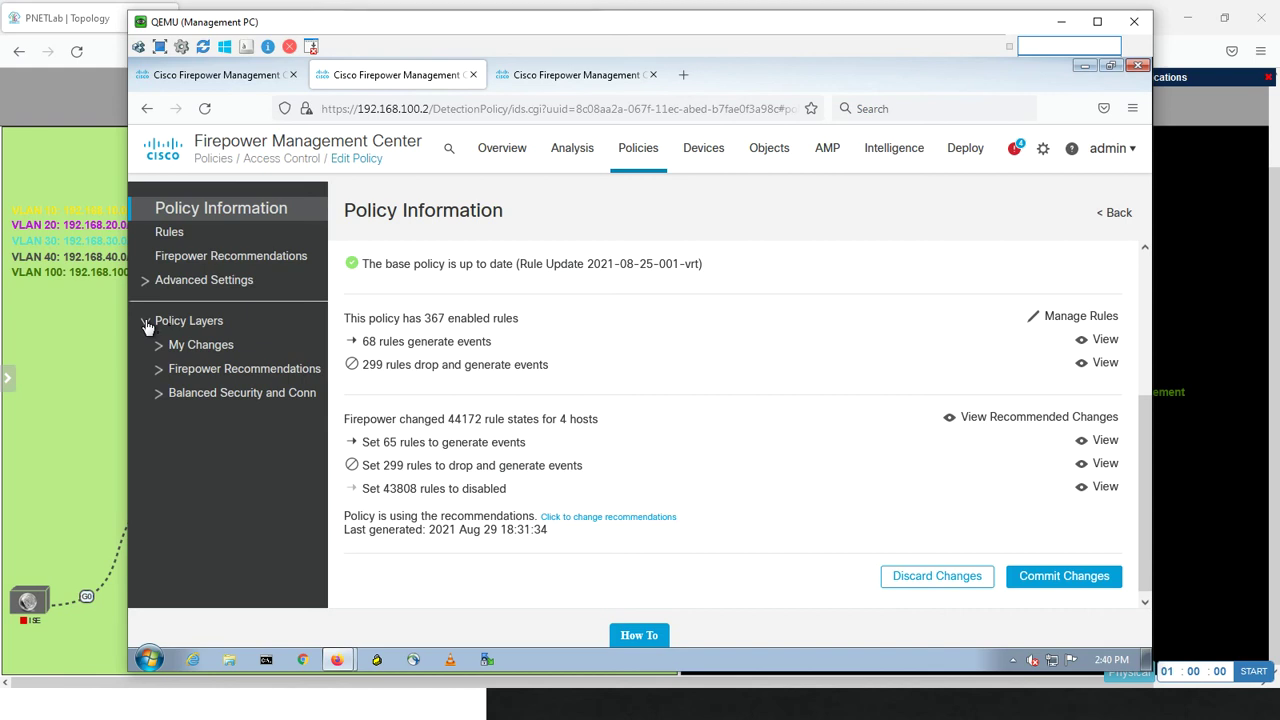
{"action": "left_click", "coordinate": [1016, 150]}
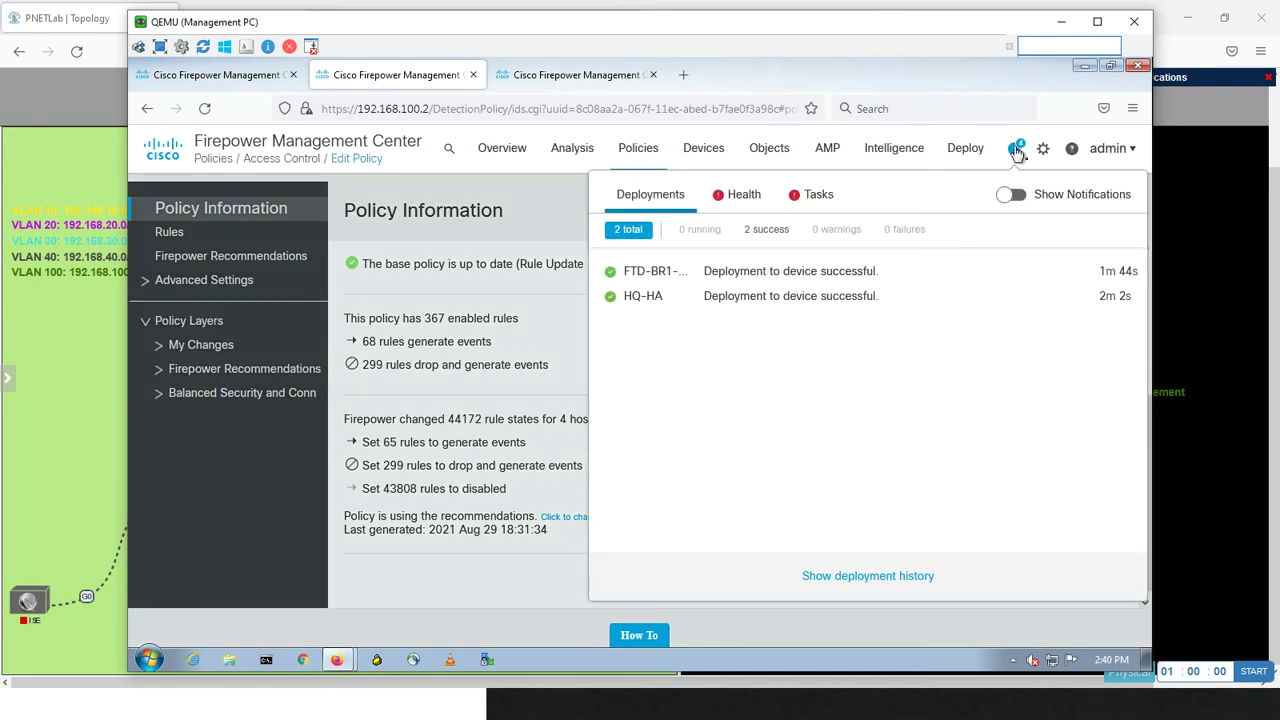
{"action": "left_click", "coordinate": [1016, 150]}
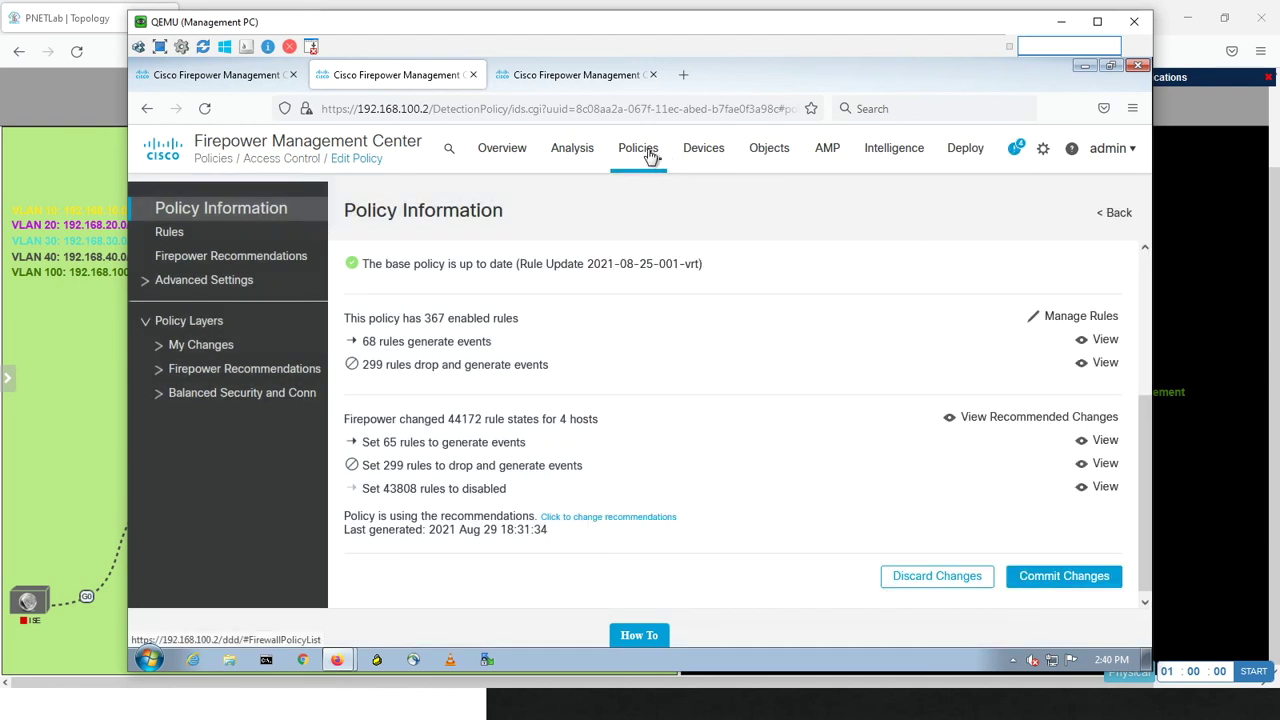
{"action": "mouse_move", "coordinate": [651, 151]}
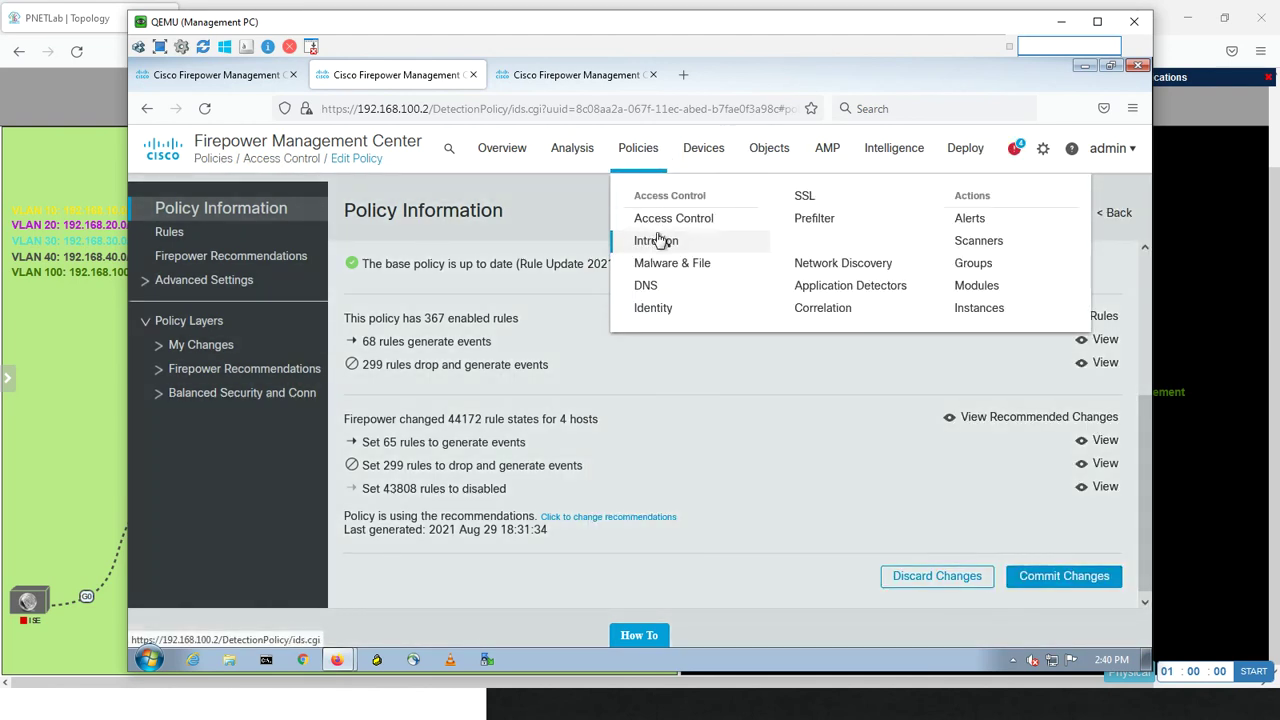
{"action": "left_click", "coordinate": [657, 245]}
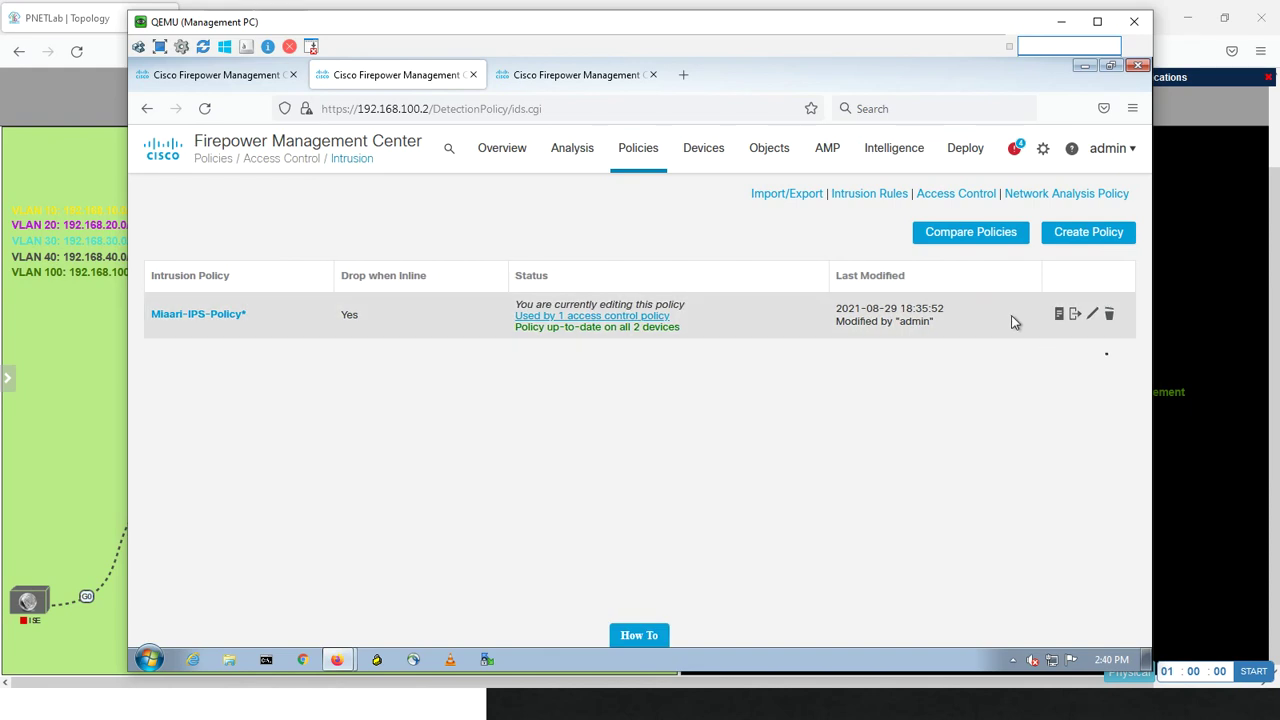
- Edit Miaari-IPS-Policy and show its Firepower Recommendations layer rules (45585 rules)
{"action": "left_click", "coordinate": [1092, 315]}
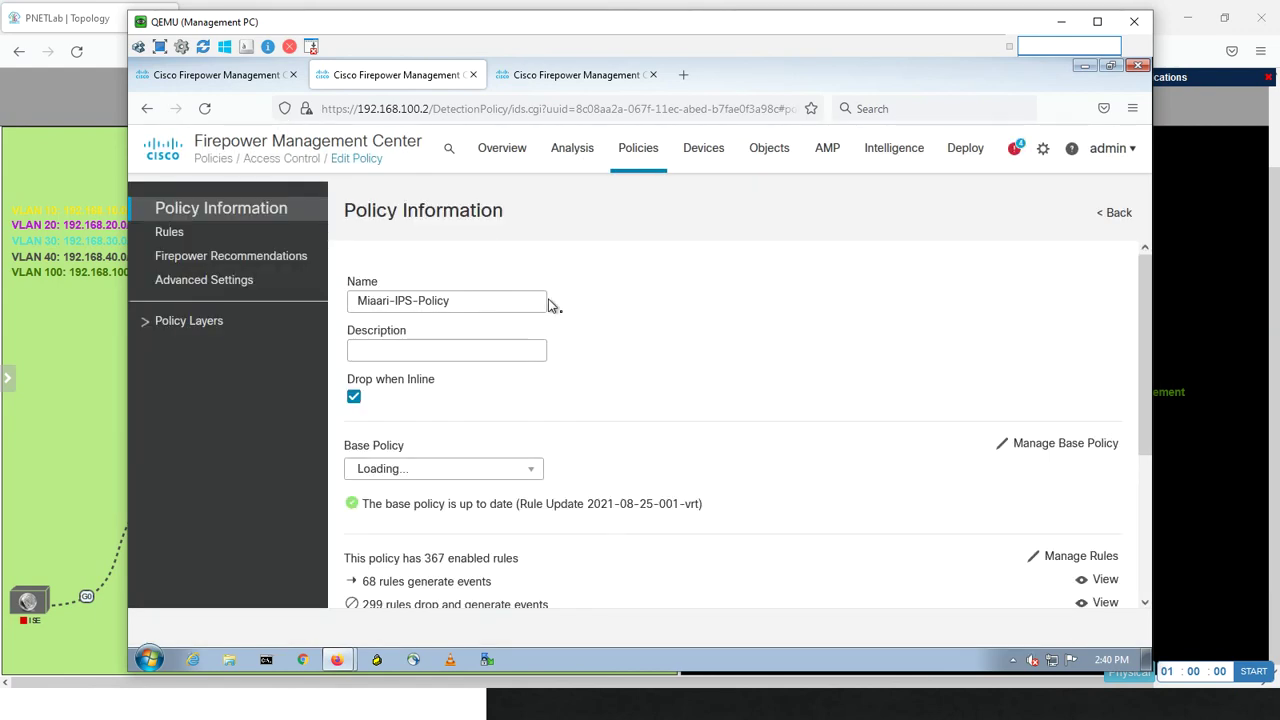
{"action": "left_click", "coordinate": [141, 320]}
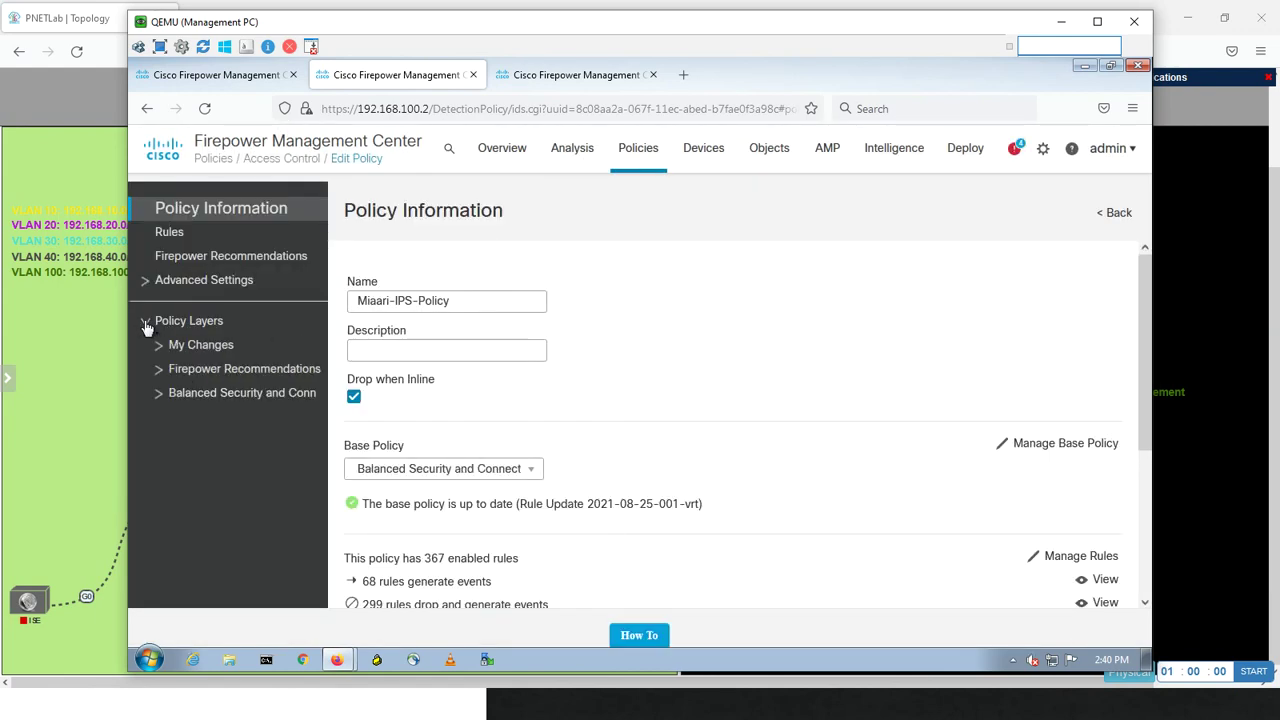
{"action": "left_click", "coordinate": [158, 370]}
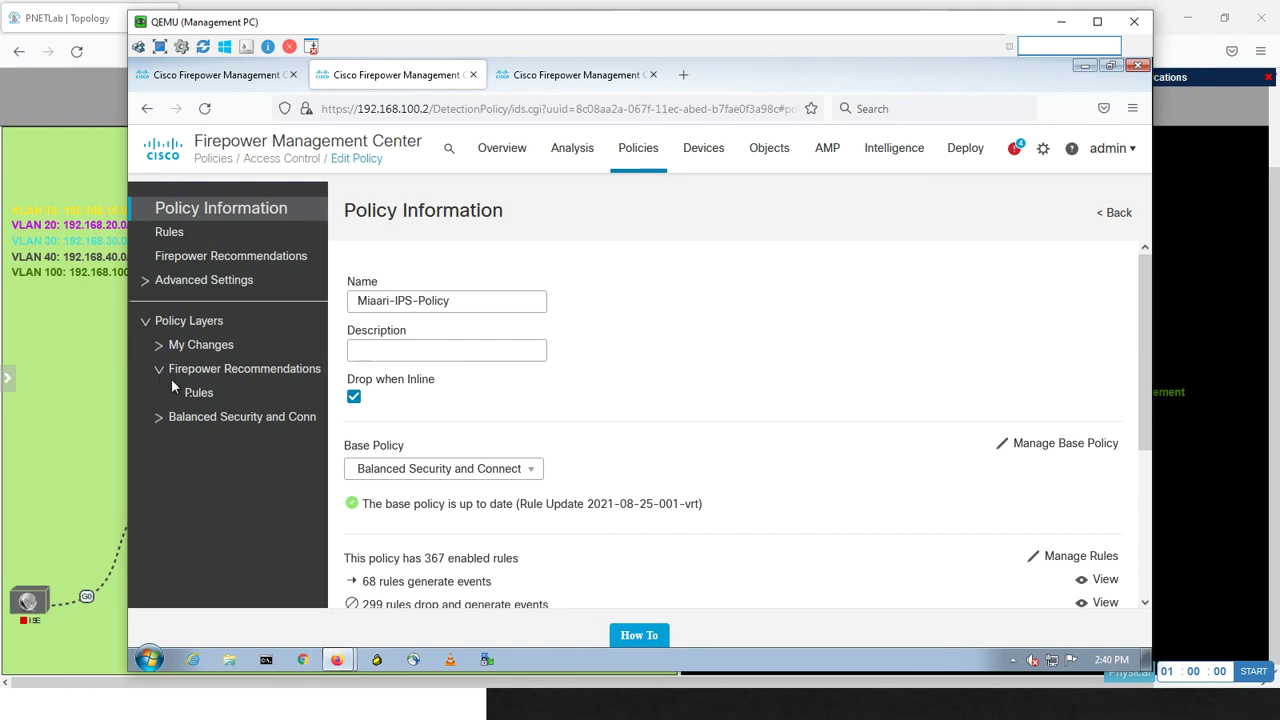
{"action": "left_click", "coordinate": [196, 395]}
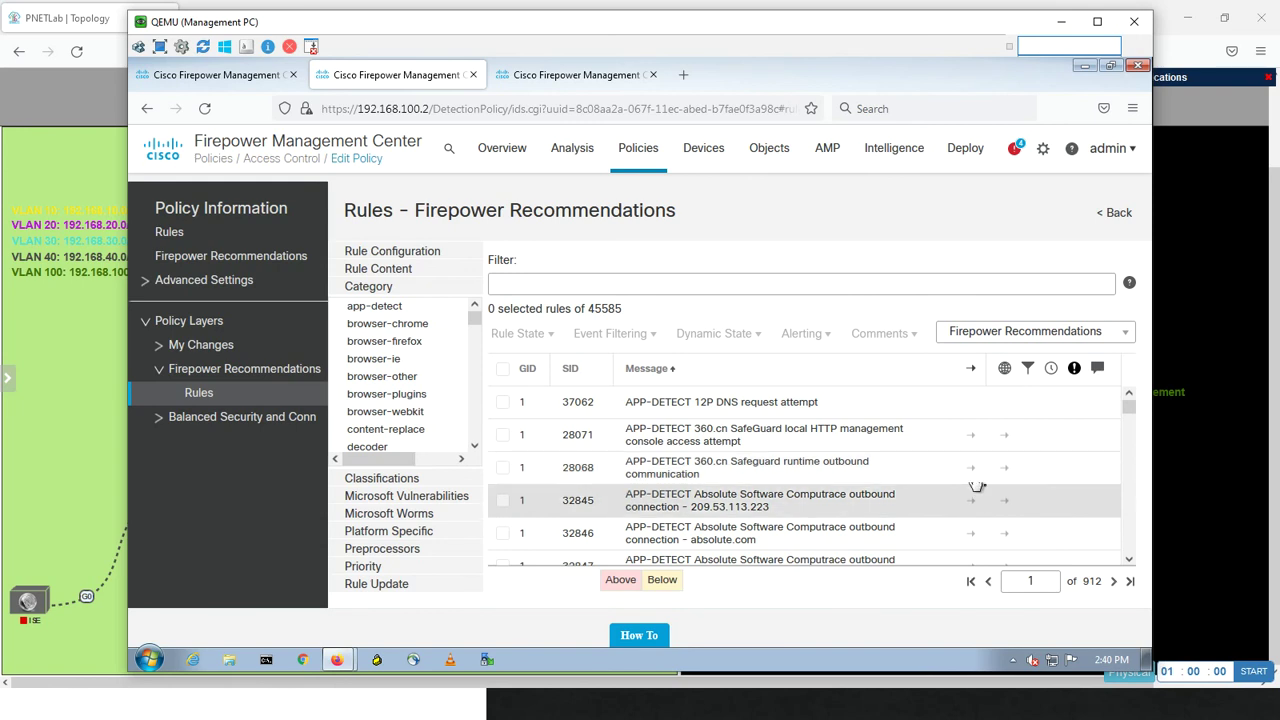
- Filter the Firepower Recommendations rules by rule state Drop and Generate Events, leaving 299 rules
{"action": "left_click", "coordinate": [412, 257]}
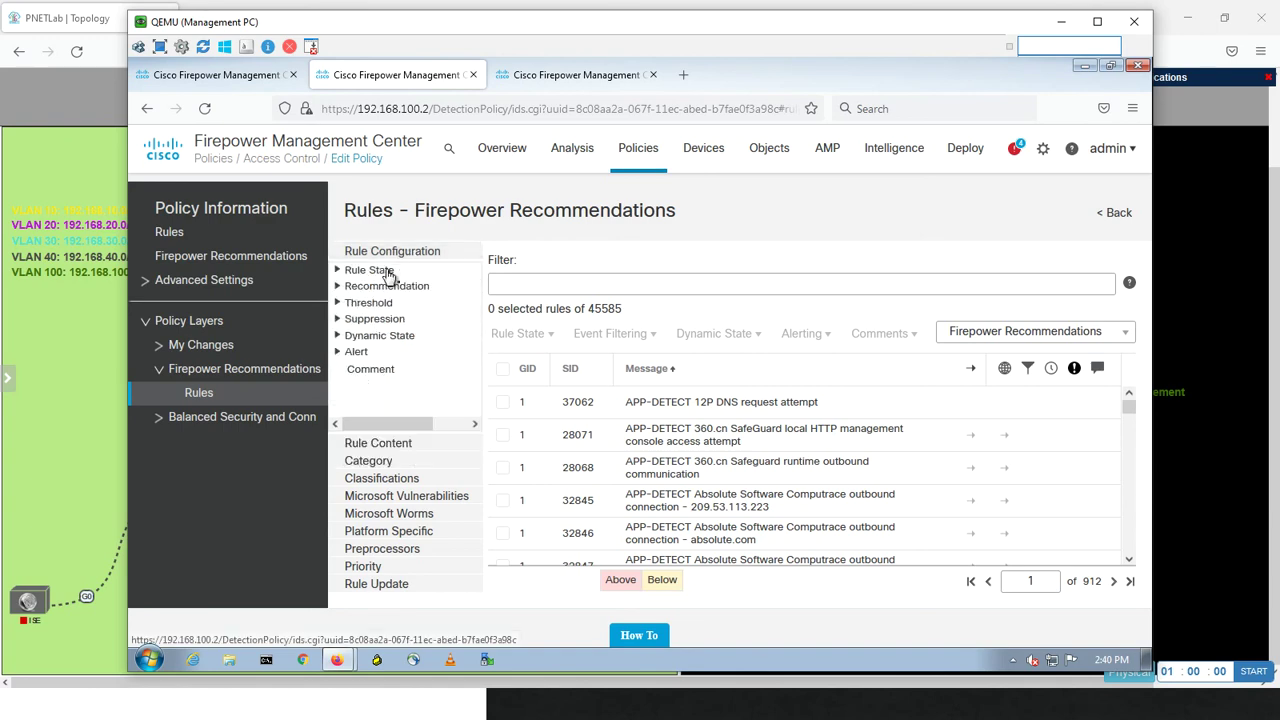
{"action": "left_click", "coordinate": [390, 276]}
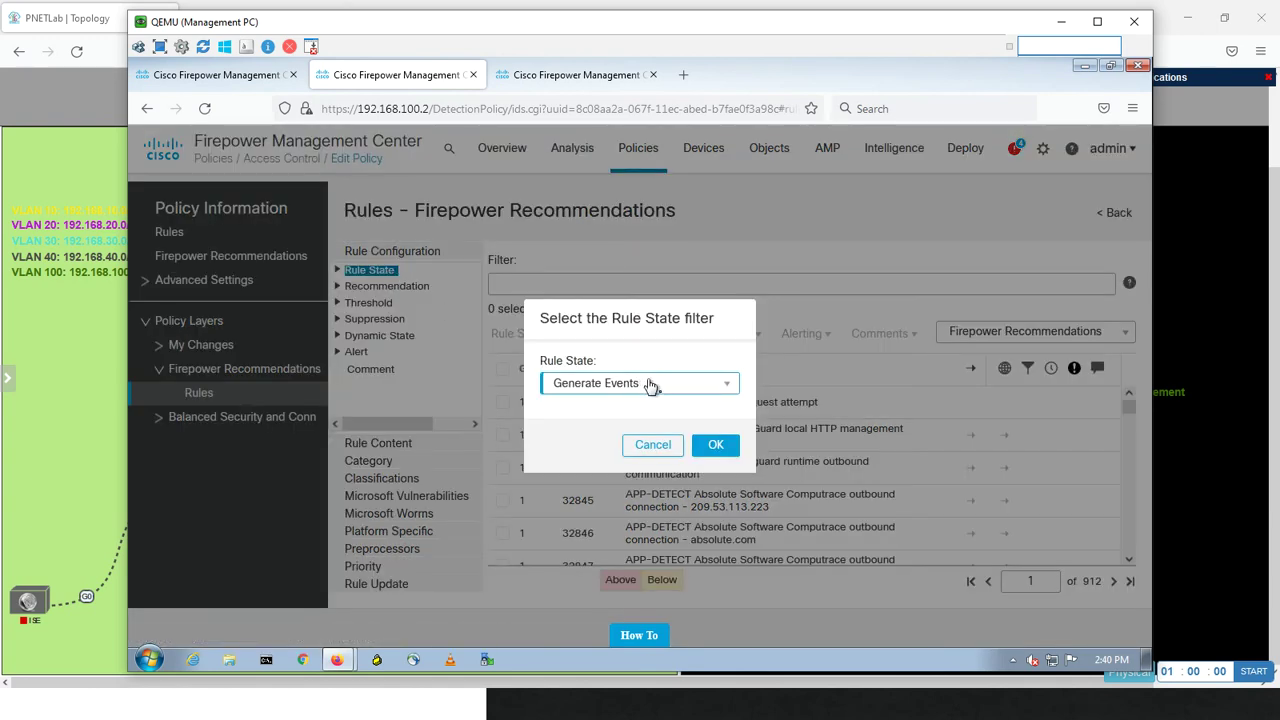
{"action": "left_click", "coordinate": [649, 384]}
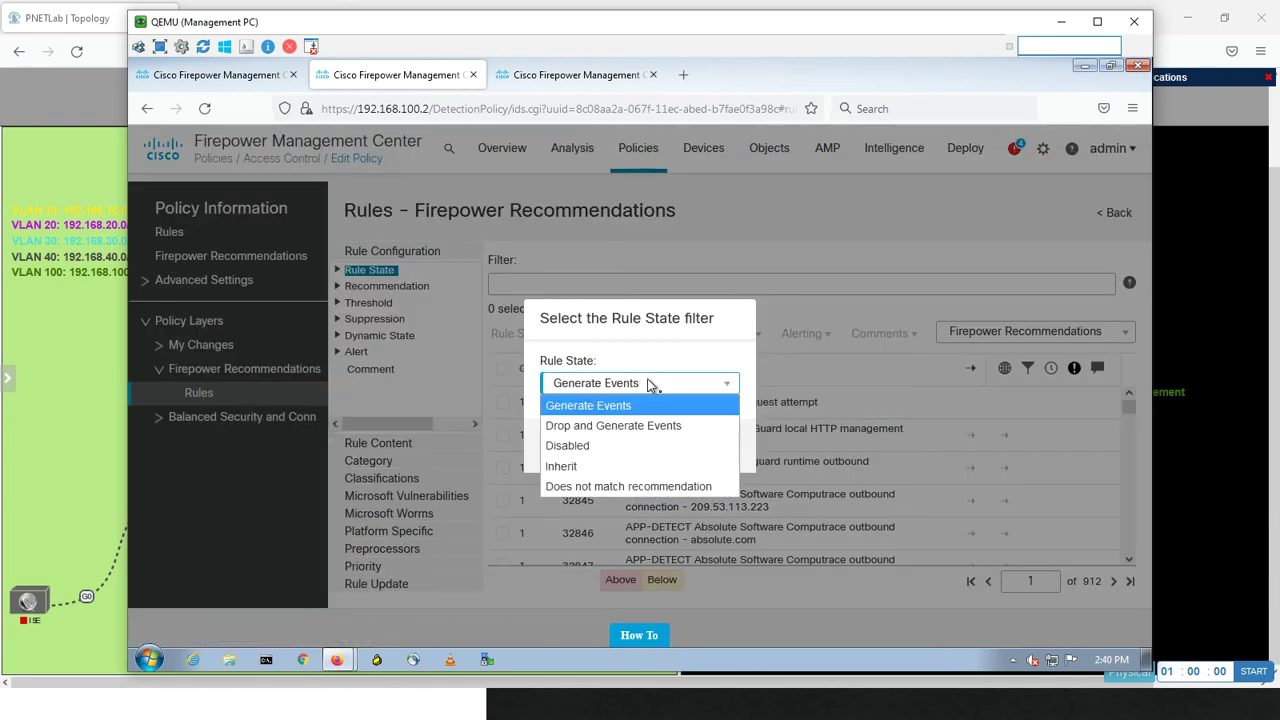
{"action": "left_click", "coordinate": [617, 428]}
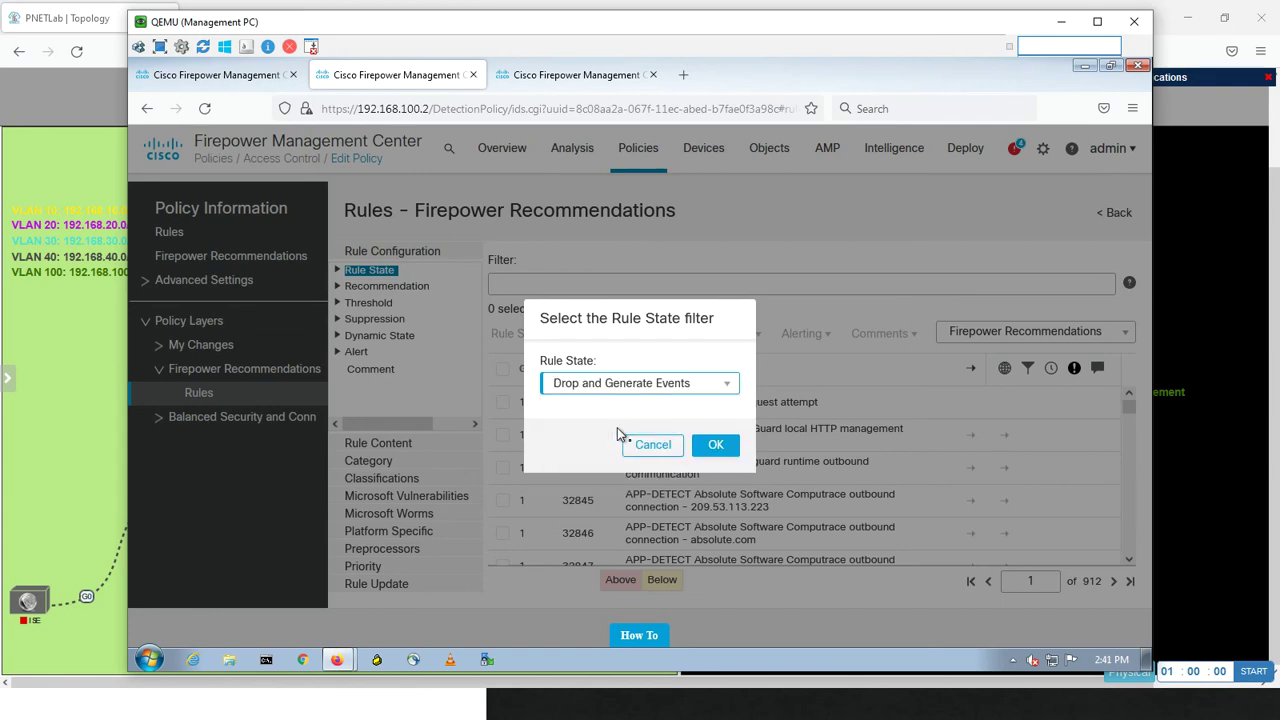
{"action": "left_click", "coordinate": [728, 451]}
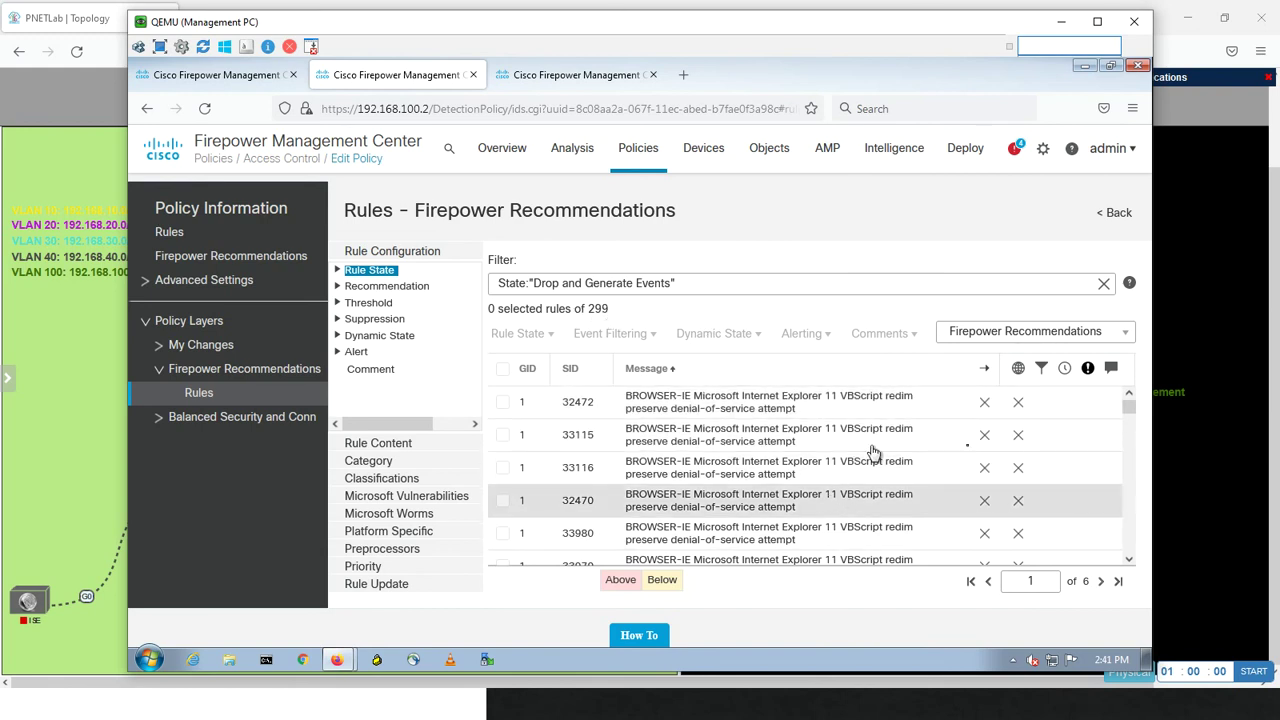
{"action": "left_click_drag", "start_coordinate": [1135, 408], "coordinate": [1113, 372]}
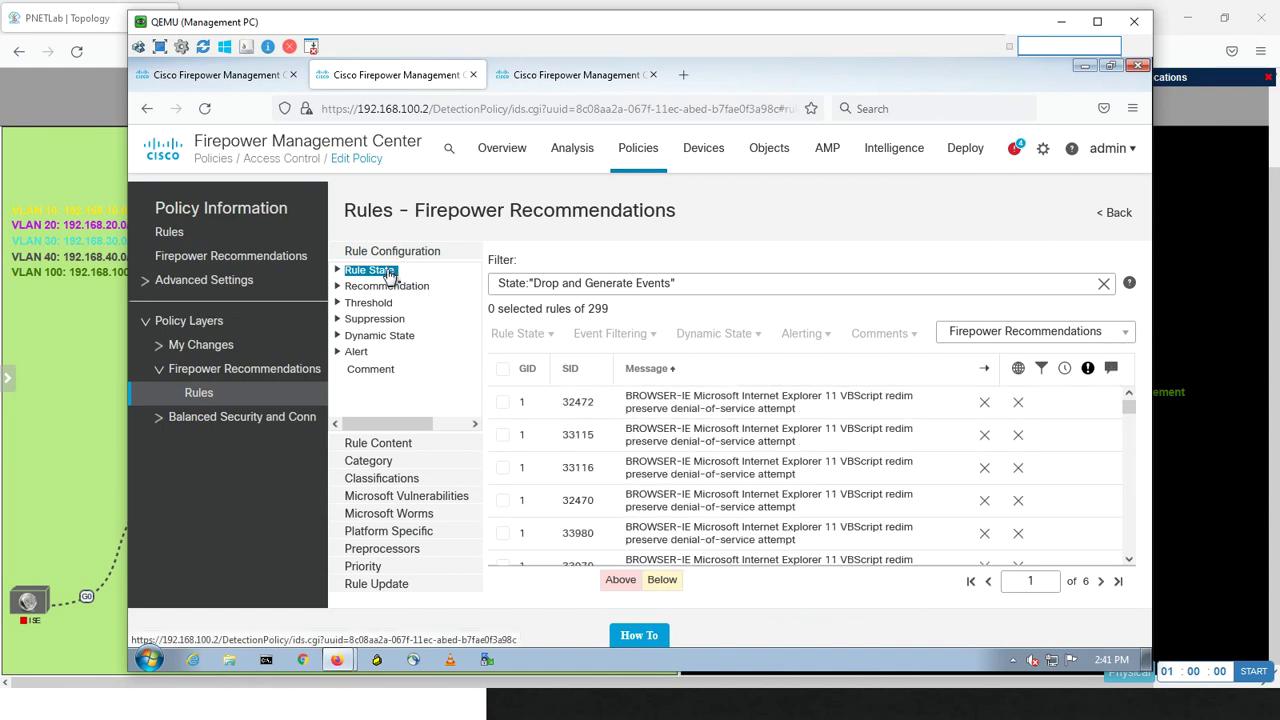
- Replace the current filter with rule state Disabled, listing 43808 rules over 877 pages
{"action": "left_click", "coordinate": [1103, 284]}
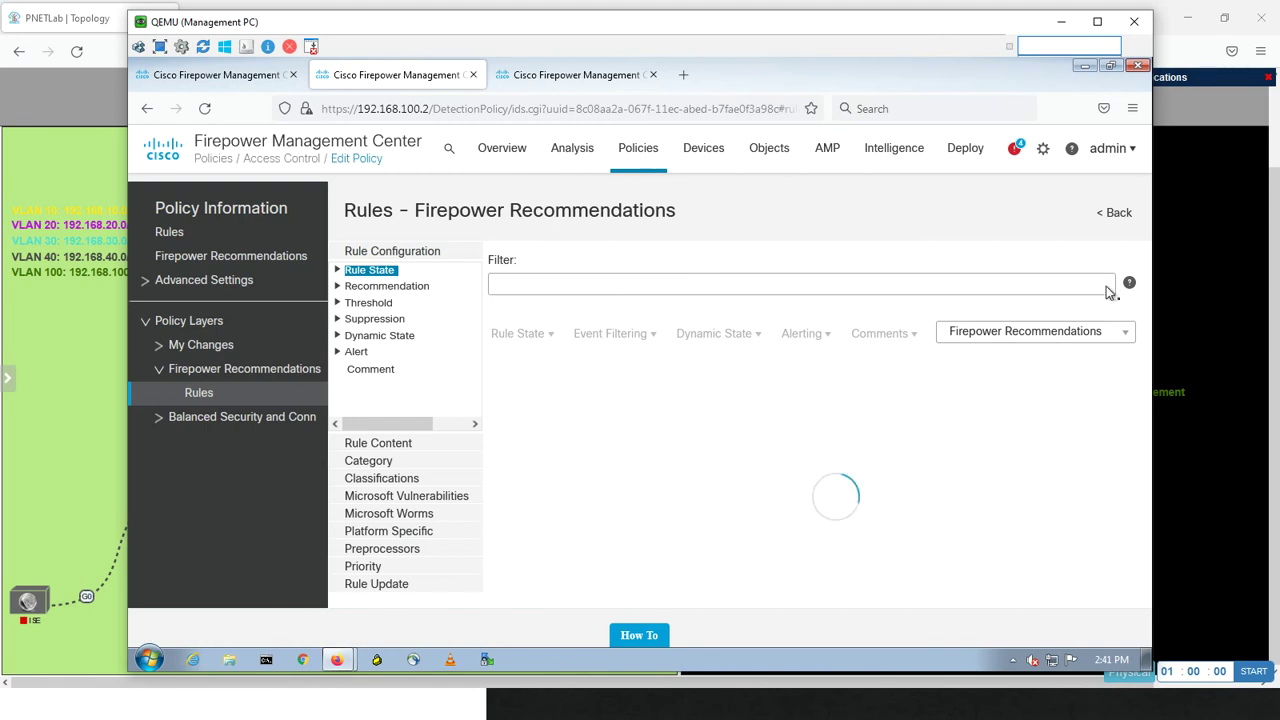
{"action": "left_click", "coordinate": [370, 271]}
{"action": "left_click", "coordinate": [620, 387]}
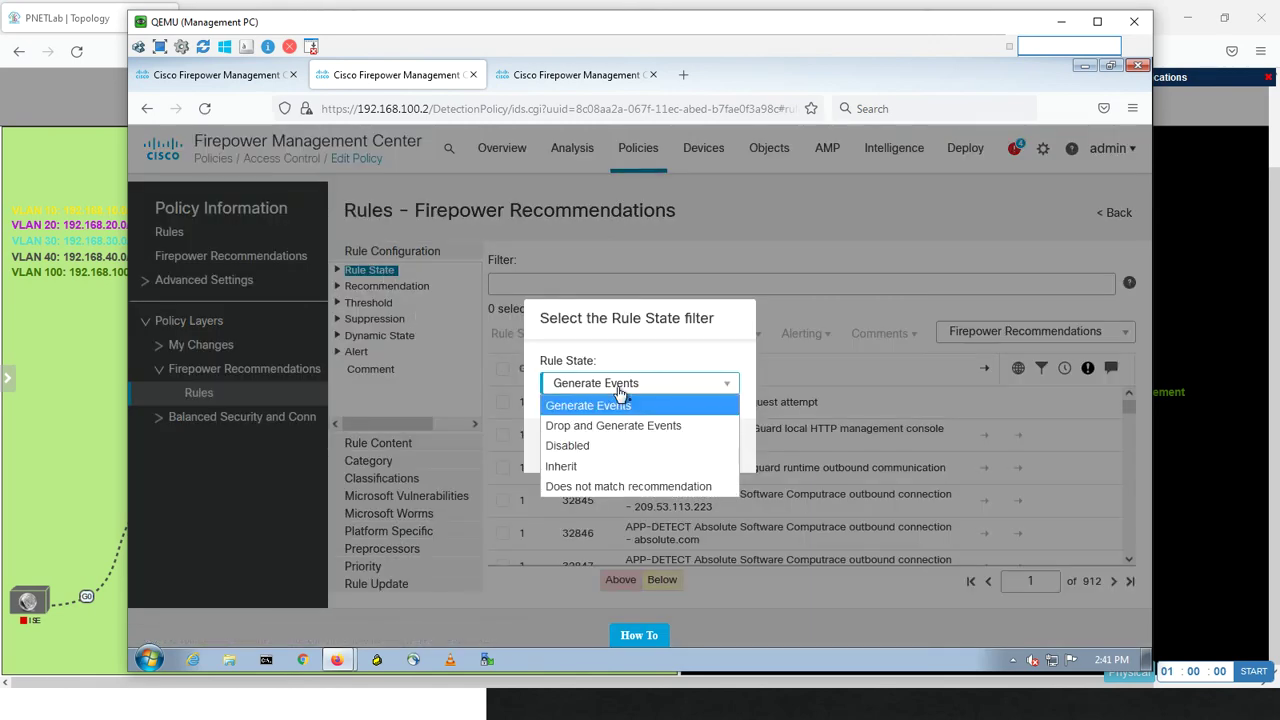
{"action": "left_click", "coordinate": [587, 446]}
{"action": "left_click", "coordinate": [713, 448]}
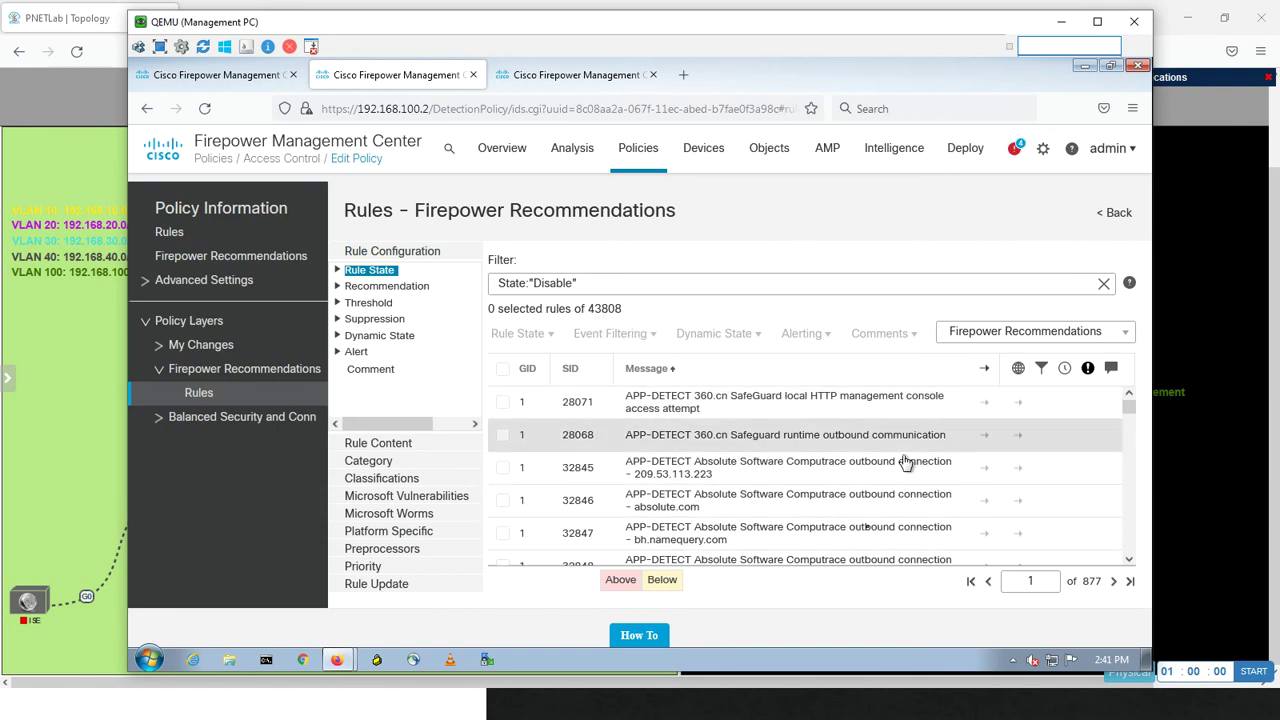
- Pick Generate Events as the new rule state filter
{"action": "left_click", "coordinate": [389, 277]}
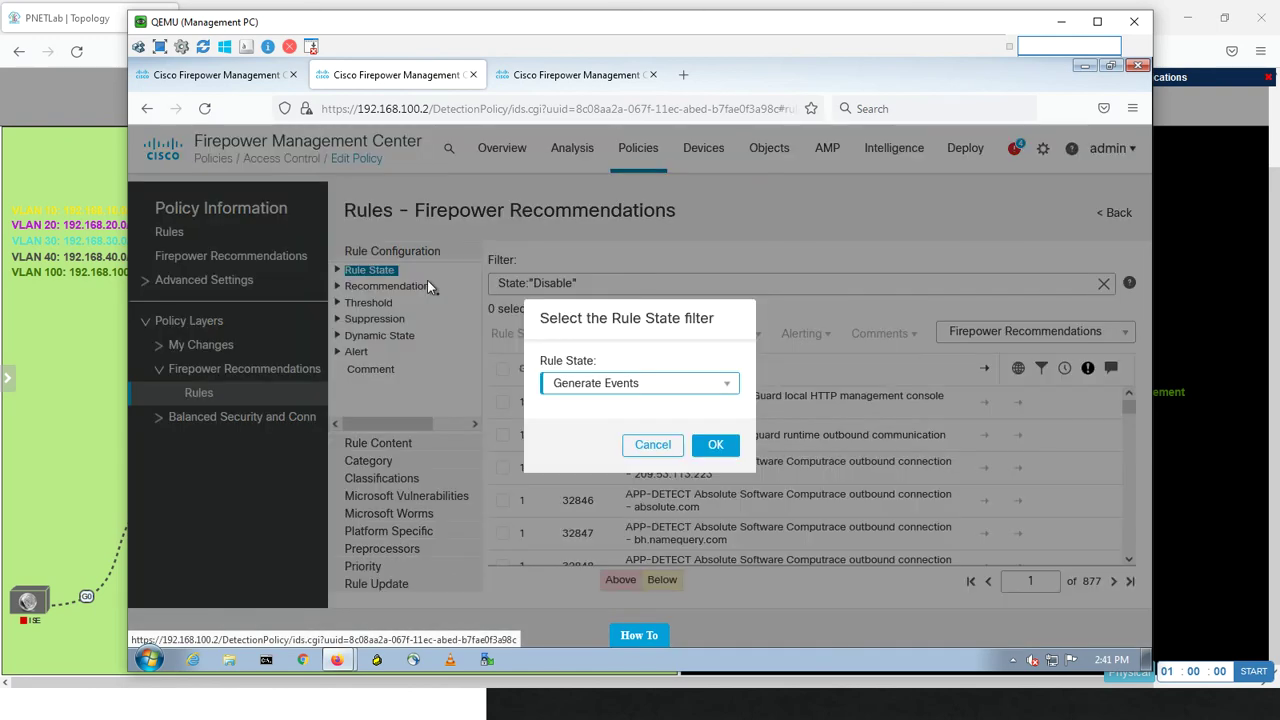
{"action": "left_click", "coordinate": [601, 389]}
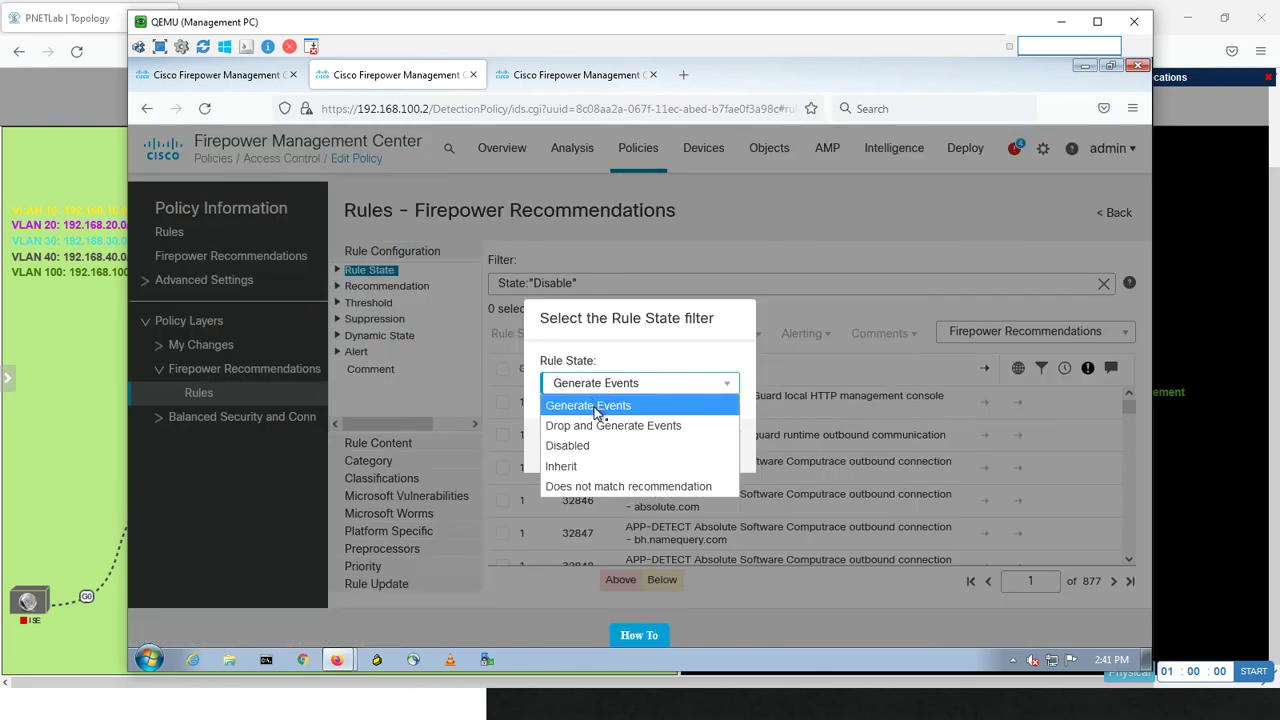
{"action": "left_click", "coordinate": [597, 412]}
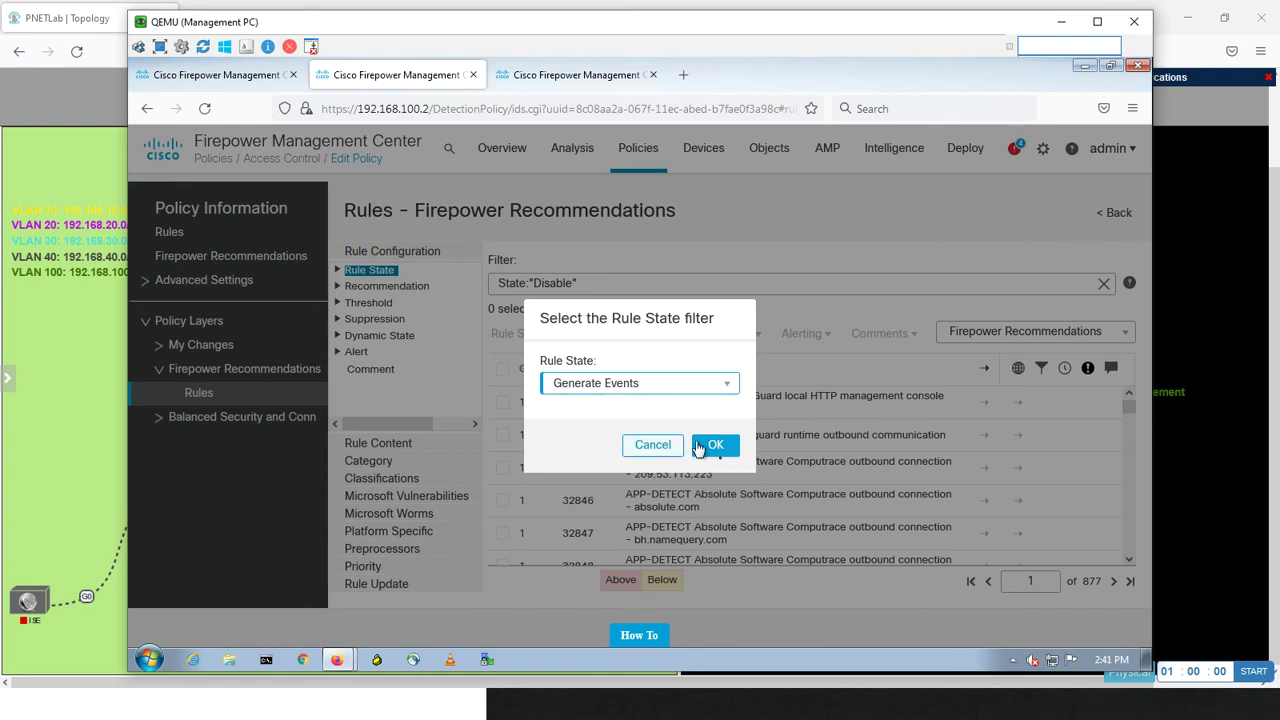